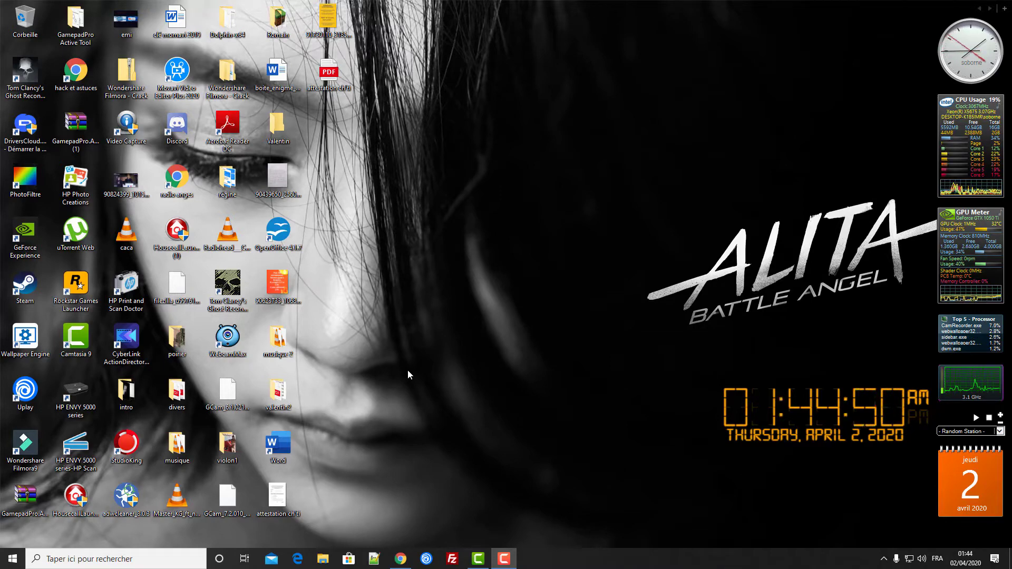
Switch to Chrome and open the RadioKing free-trial sign-up form to examine its required fields.
left_click(400, 560)
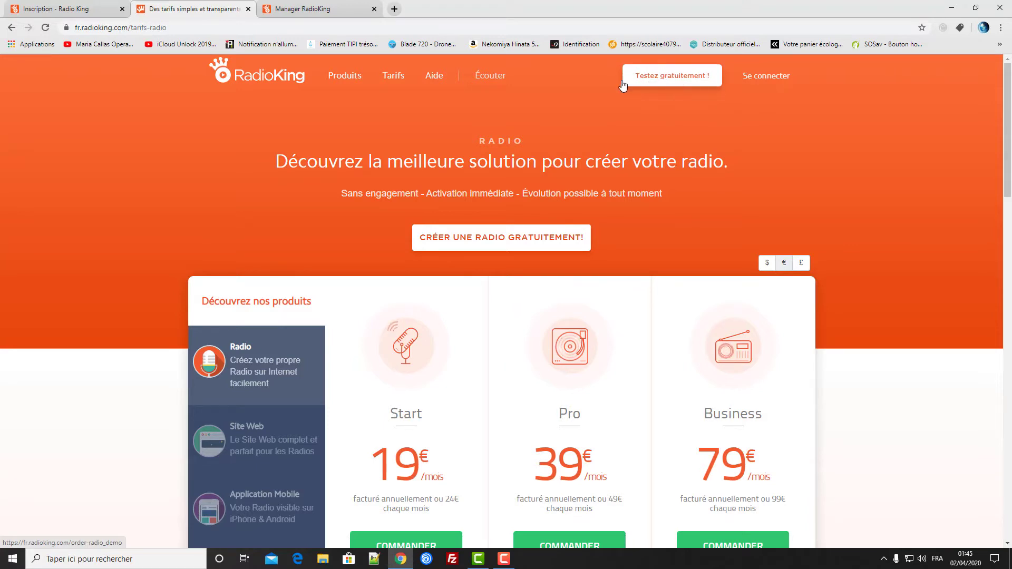
left_click(673, 79)
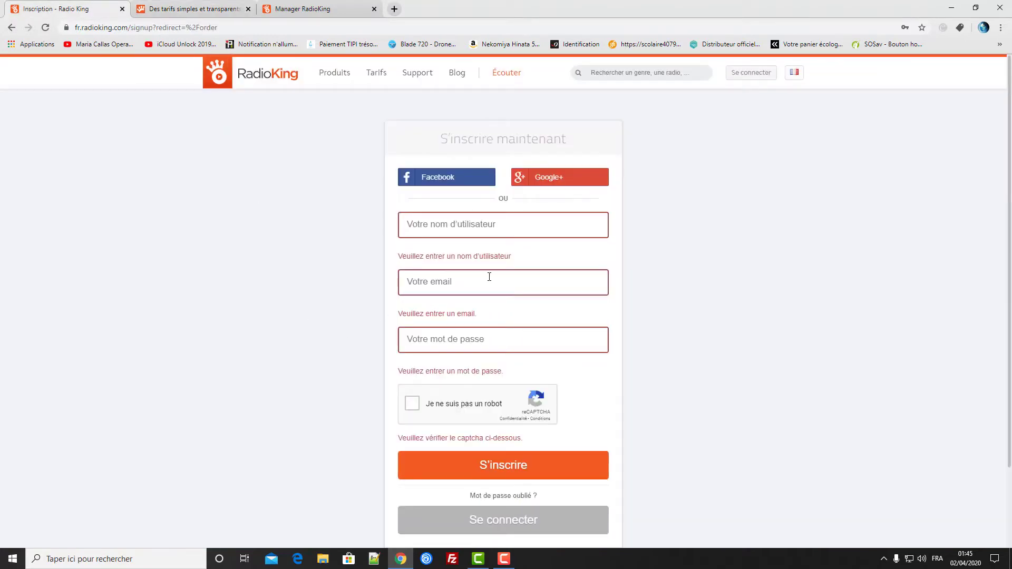
scroll(332, 266, "down", 1)
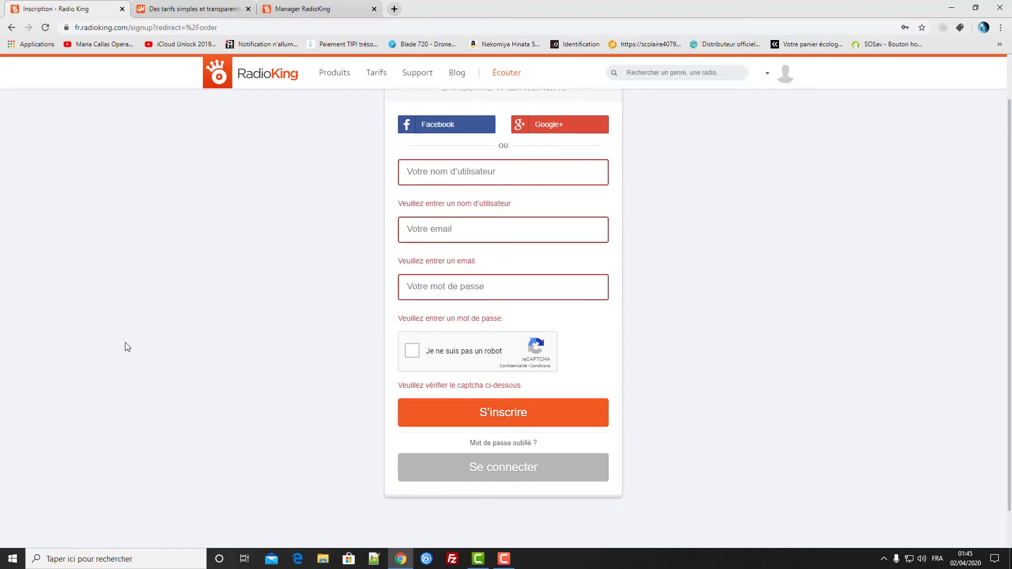
scroll(156, 339, "up", 1)
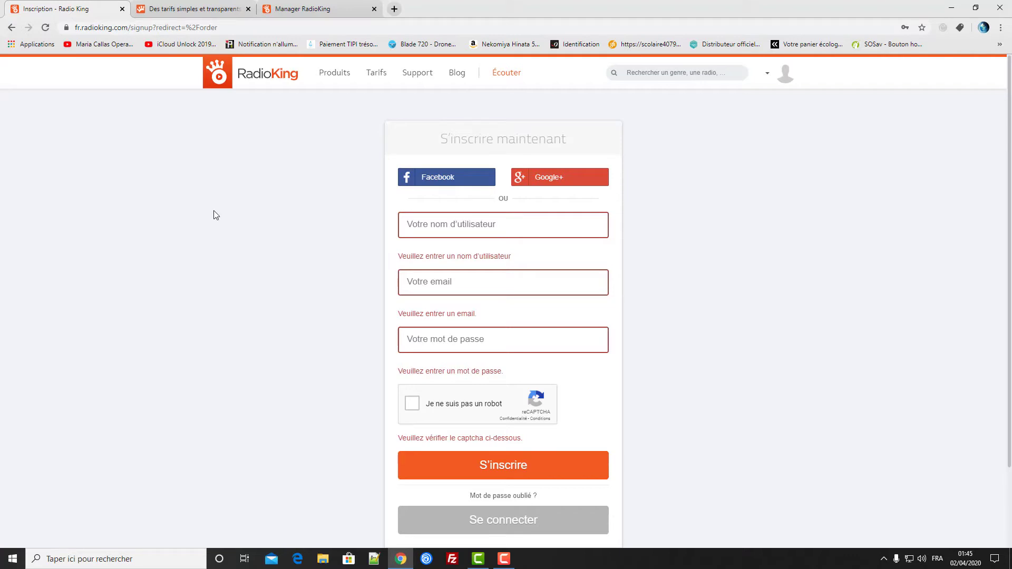
Return to the RadioKing pricing page and examine the Start plan's price, listening hours, disk space and stream quality.
left_click(181, 10)
scroll(191, 416, "down", 2)
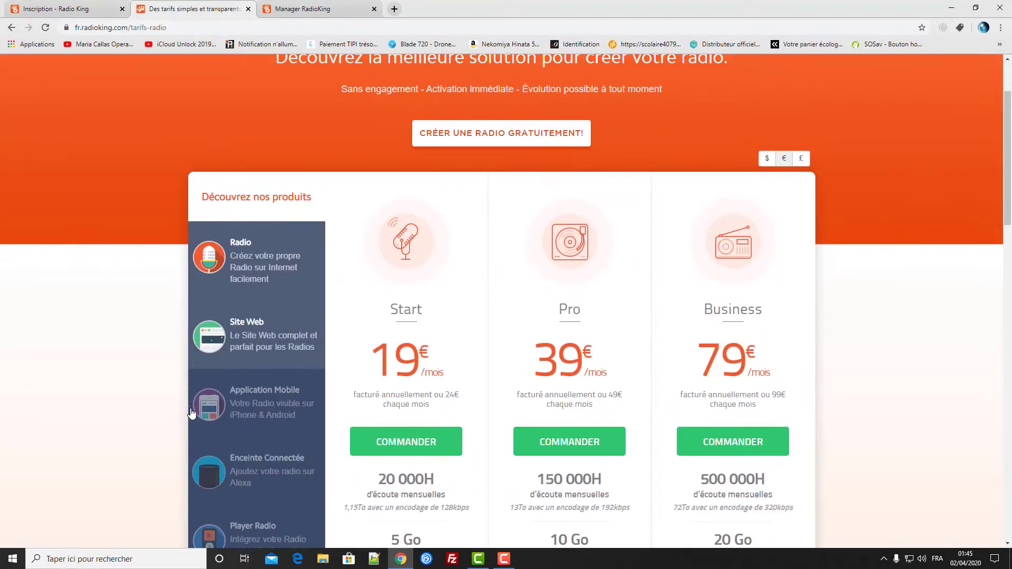
scroll(196, 412, "up", 1)
scroll(195, 406, "down", 3)
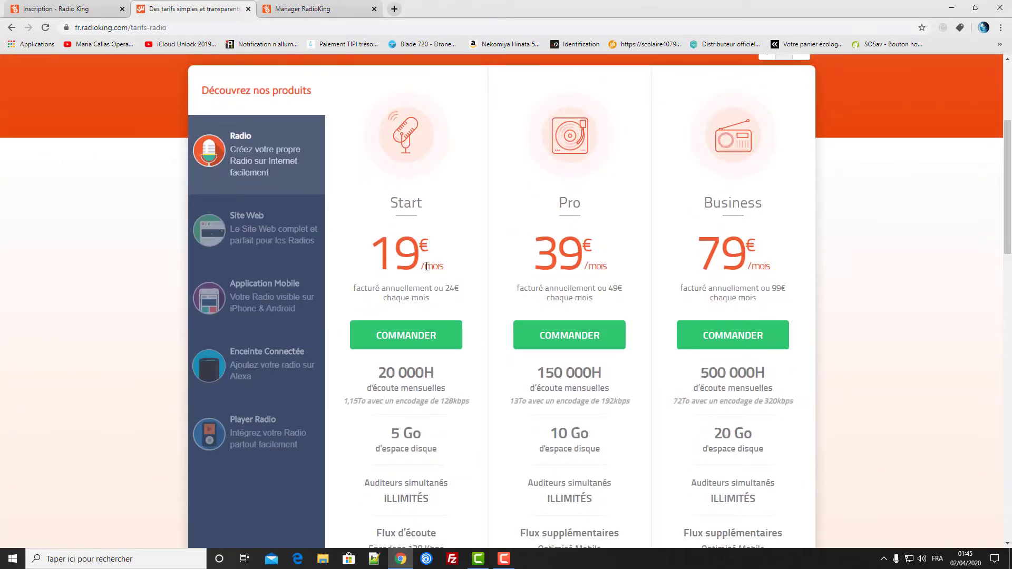
mouse_move(451, 364)
scroll(480, 303, "down", 2)
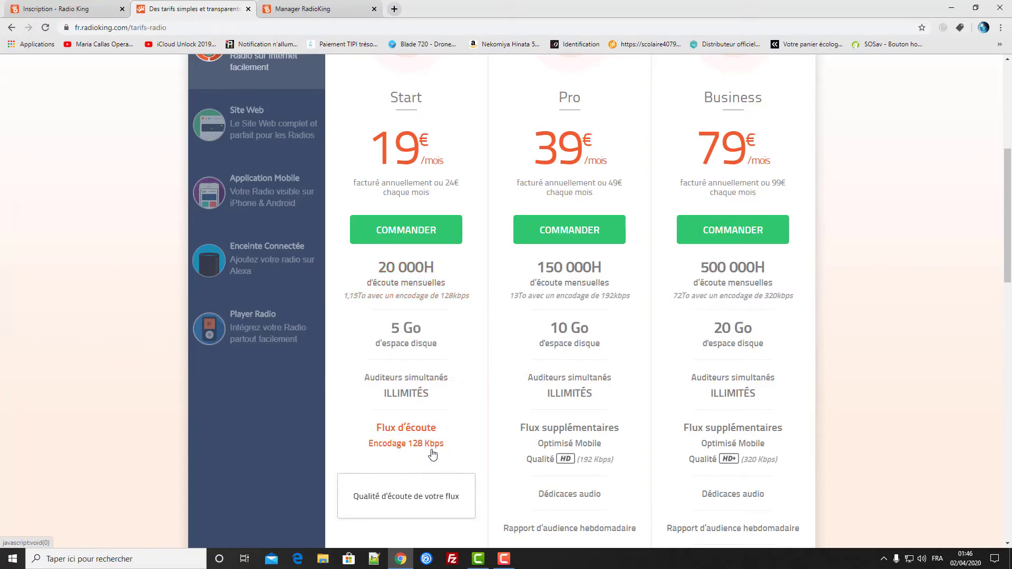
Examine the Pro plan's listening hours, additional streams, audio dedications and weekly audience report.
scroll(479, 228, "up", 1)
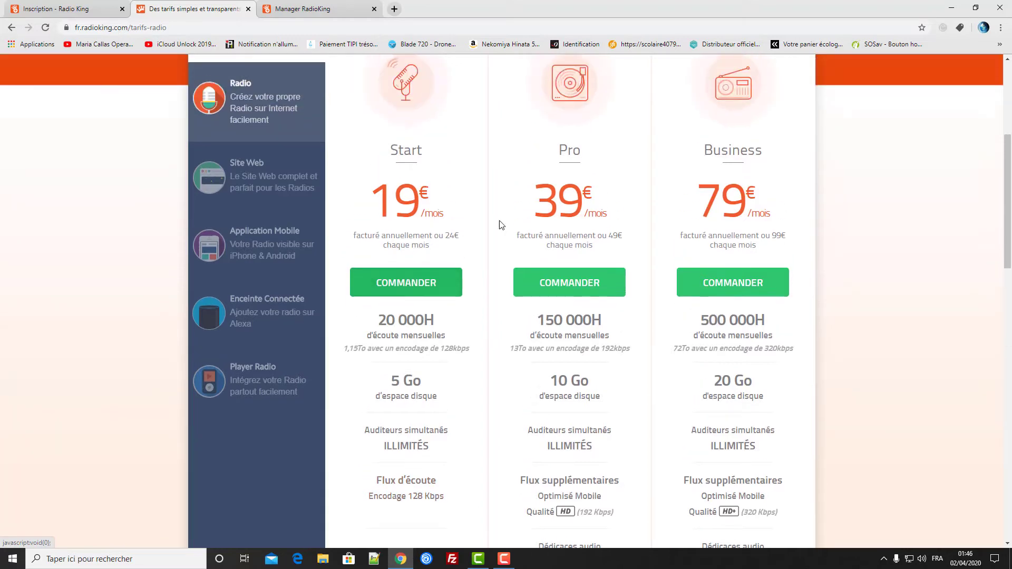
scroll(528, 221, "up", 1)
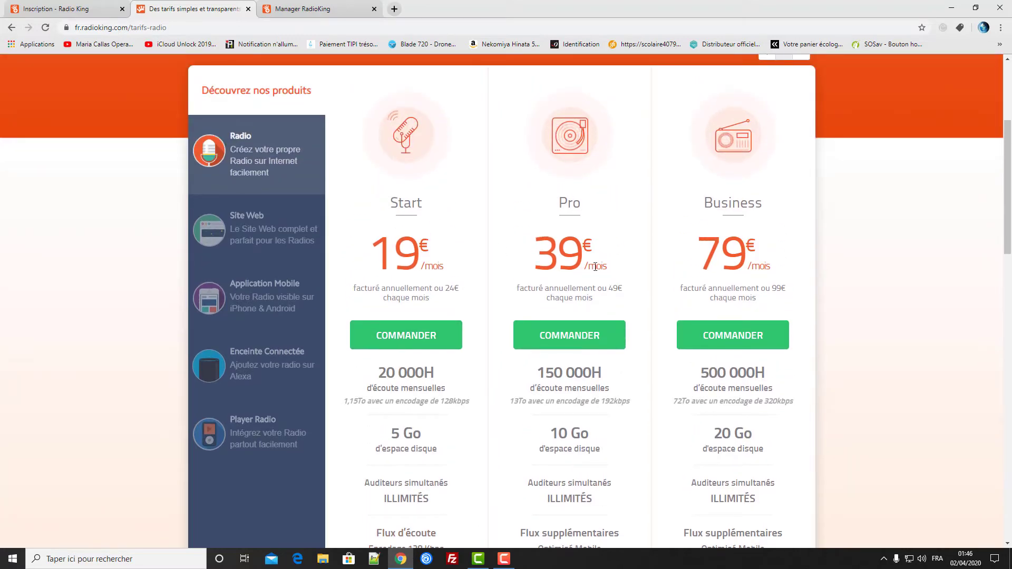
scroll(610, 271, "down", 1)
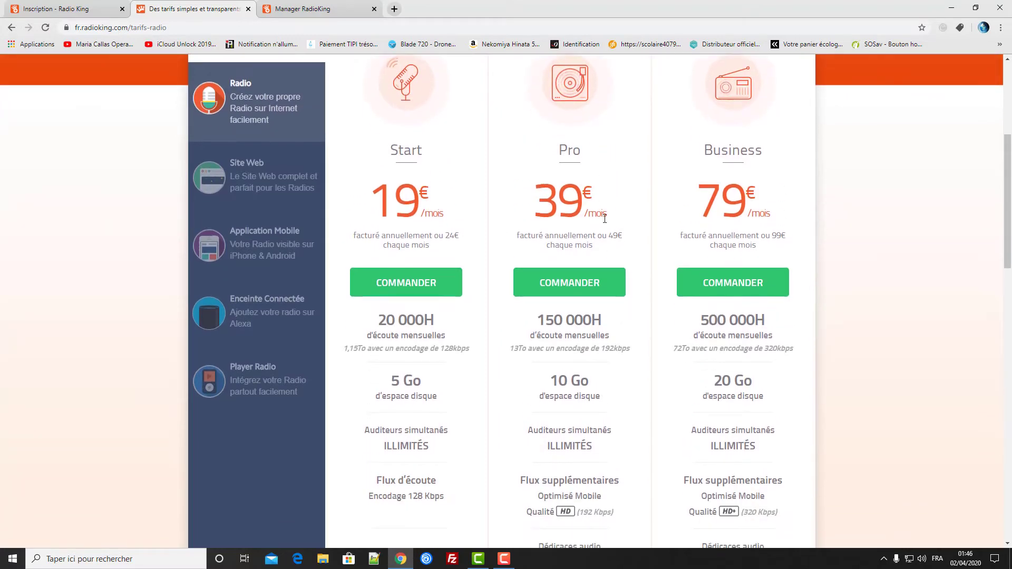
scroll(604, 218, "down", 1)
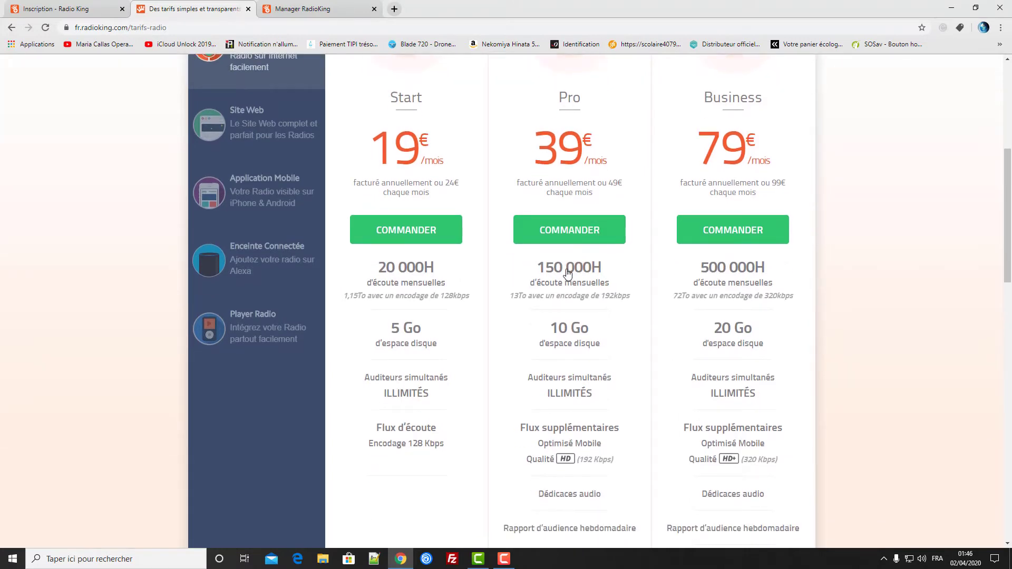
scroll(560, 353, "down", 1)
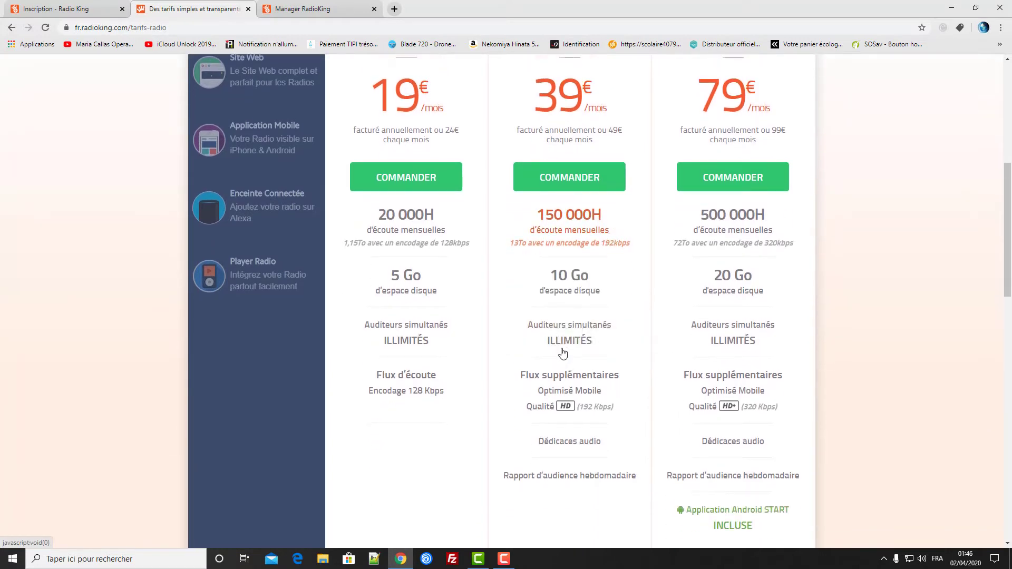
mouse_move(584, 360)
mouse_move(646, 388)
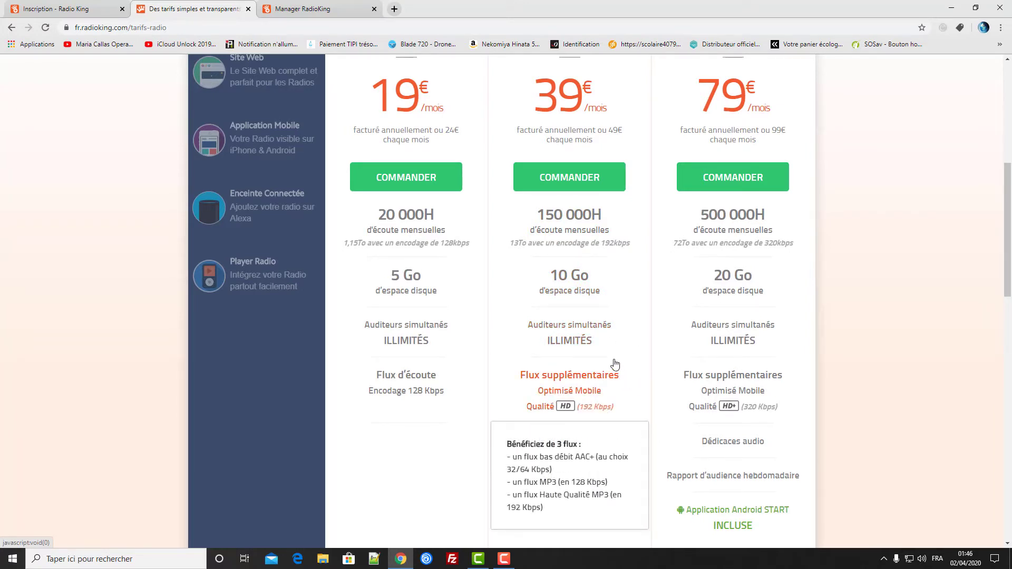
scroll(581, 366, "down", 1)
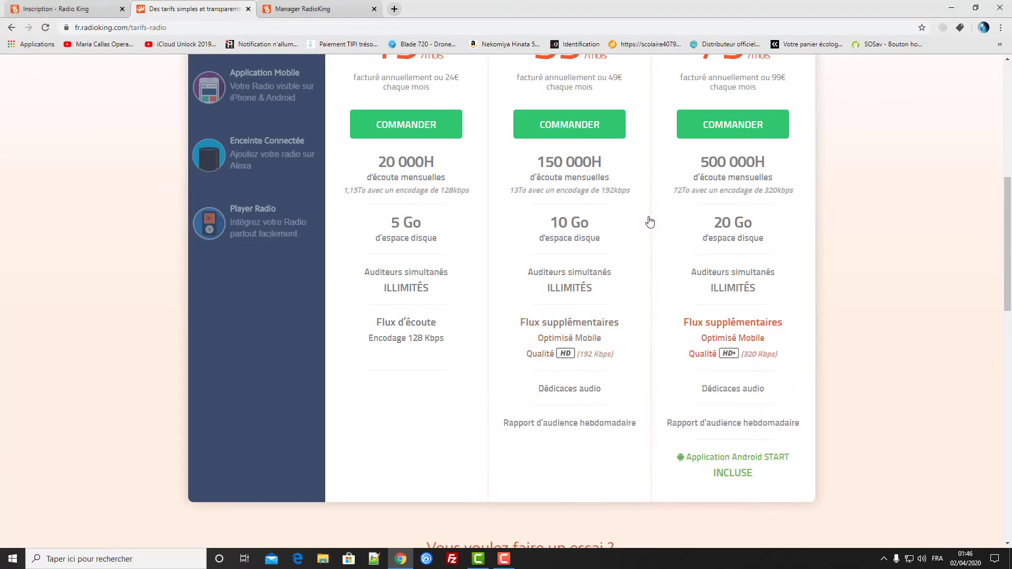
mouse_move(547, 389)
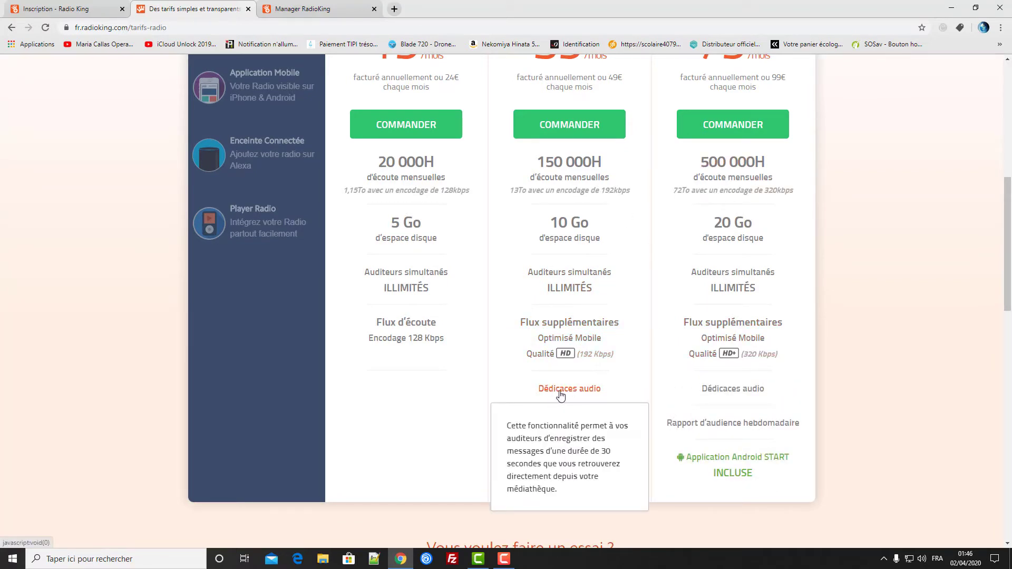
mouse_move(393, 340)
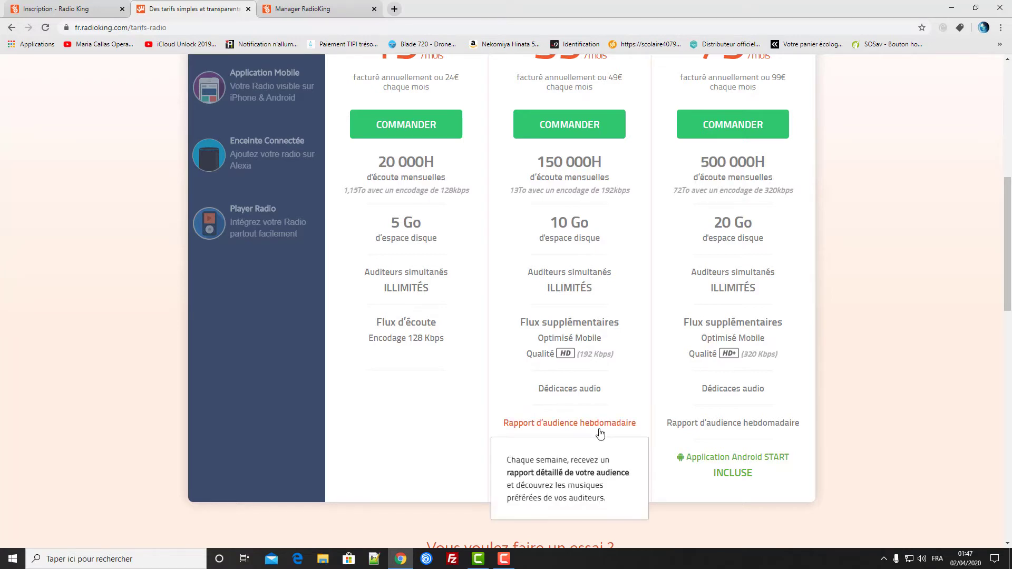
Examine the Business plan's price, disk space, additional streams and included Android application.
scroll(878, 370, "up", 1)
scroll(806, 267, "up", 3)
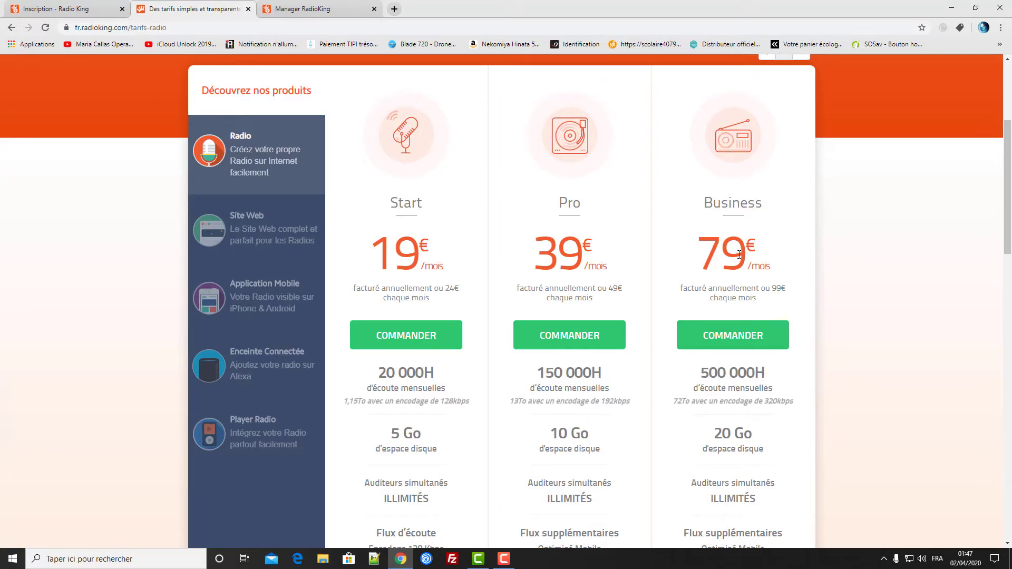
scroll(836, 300, "down", 3)
mouse_move(738, 234)
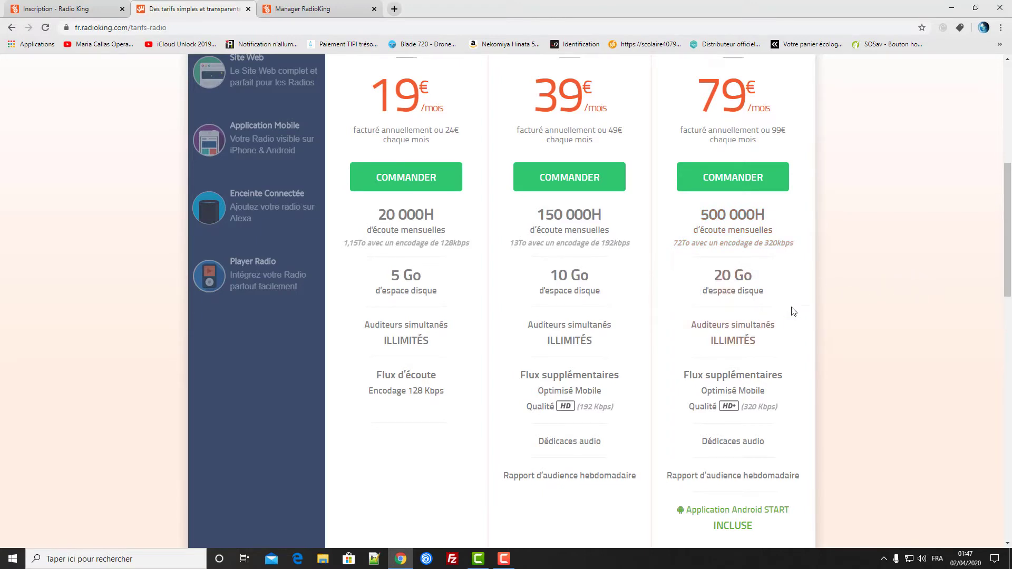
mouse_move(734, 293)
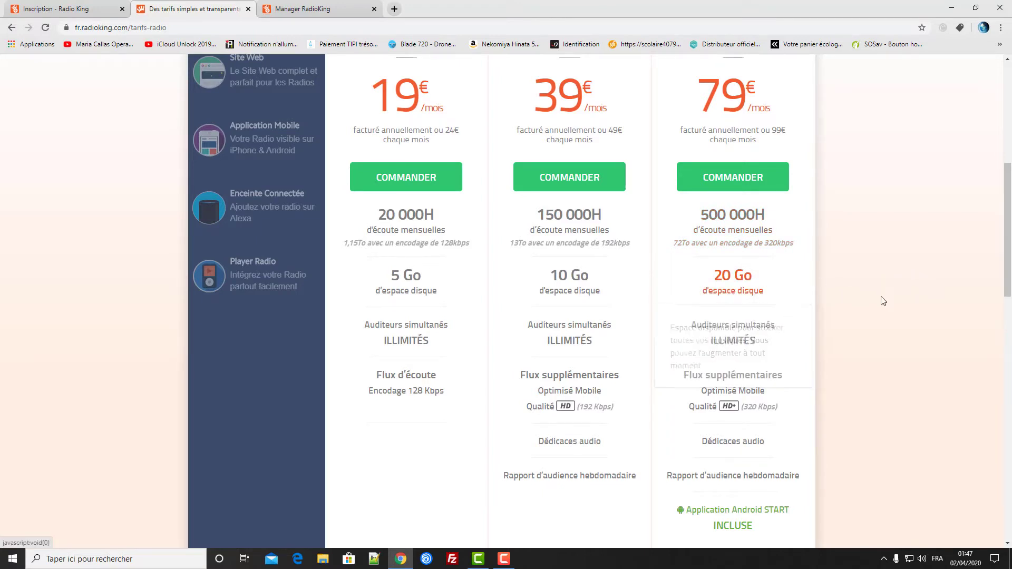
scroll(913, 301, "down", 1)
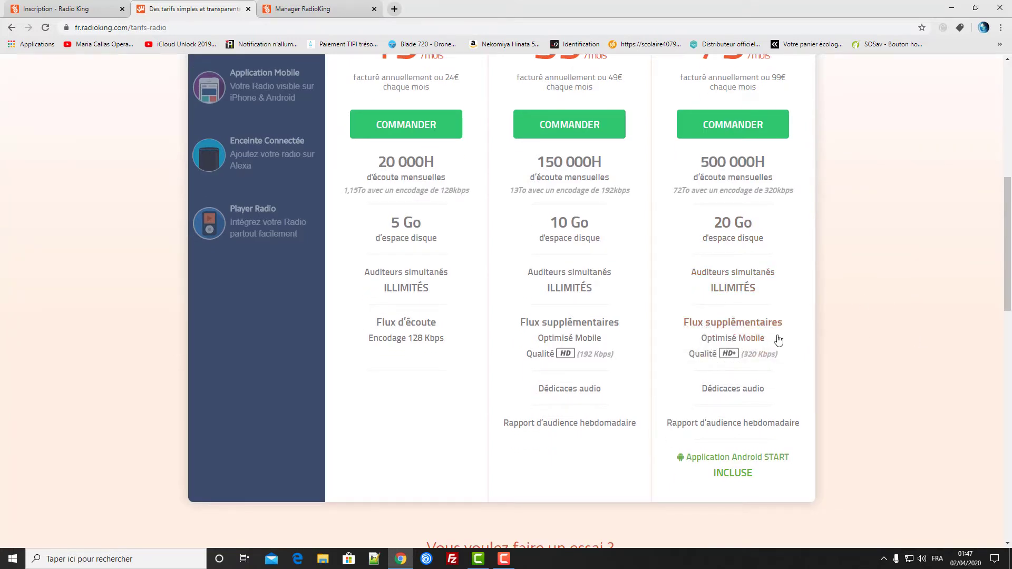
mouse_move(725, 386)
scroll(896, 386, "down", 1)
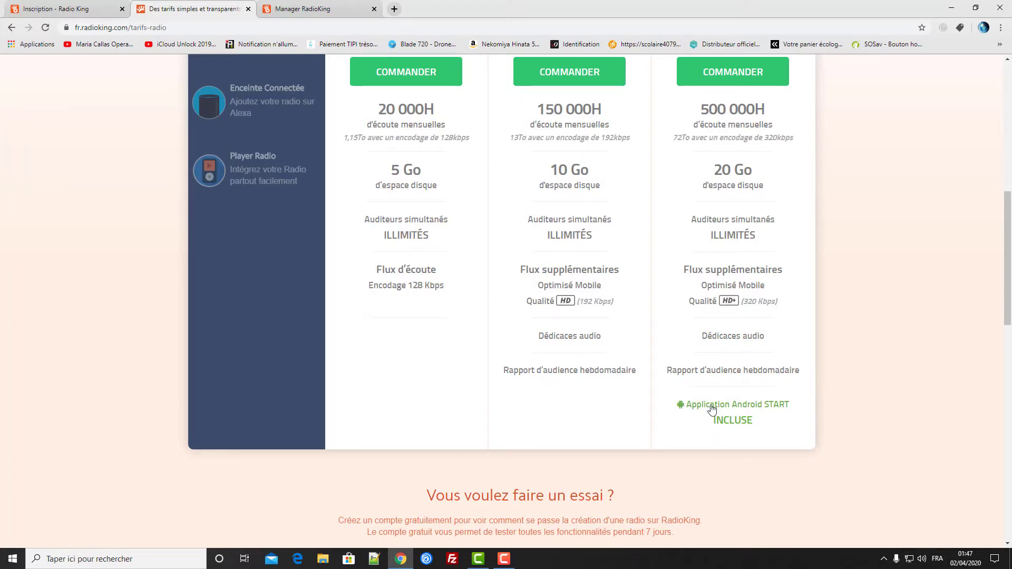
scroll(46, 378, "up", 4)
scroll(47, 378, "up", 1)
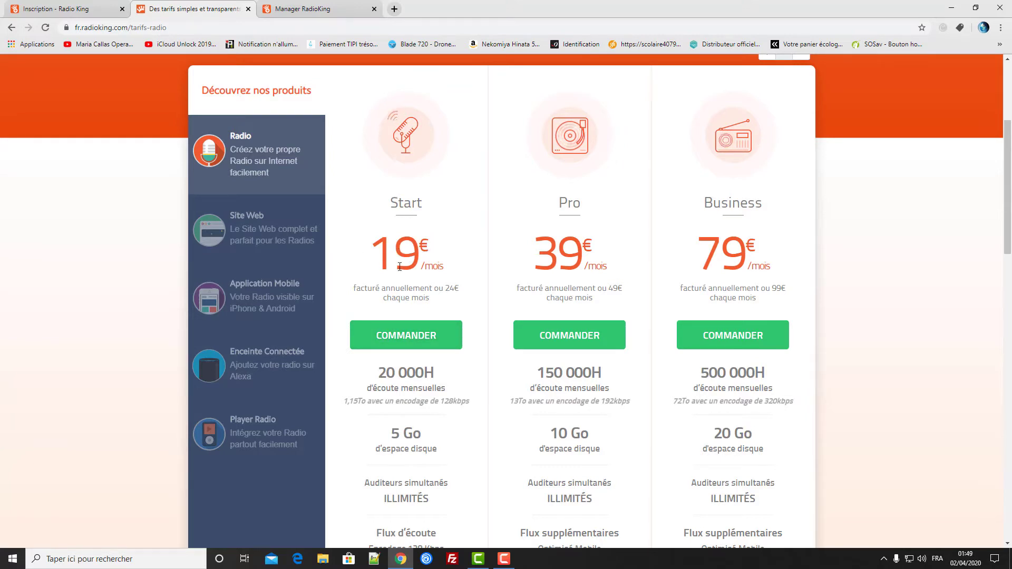
mouse_move(431, 372)
Open the RadioKing Manager's media library and look through the Habillage radio, Chronique, Dédicace and Podcast categories.
left_click(319, 12)
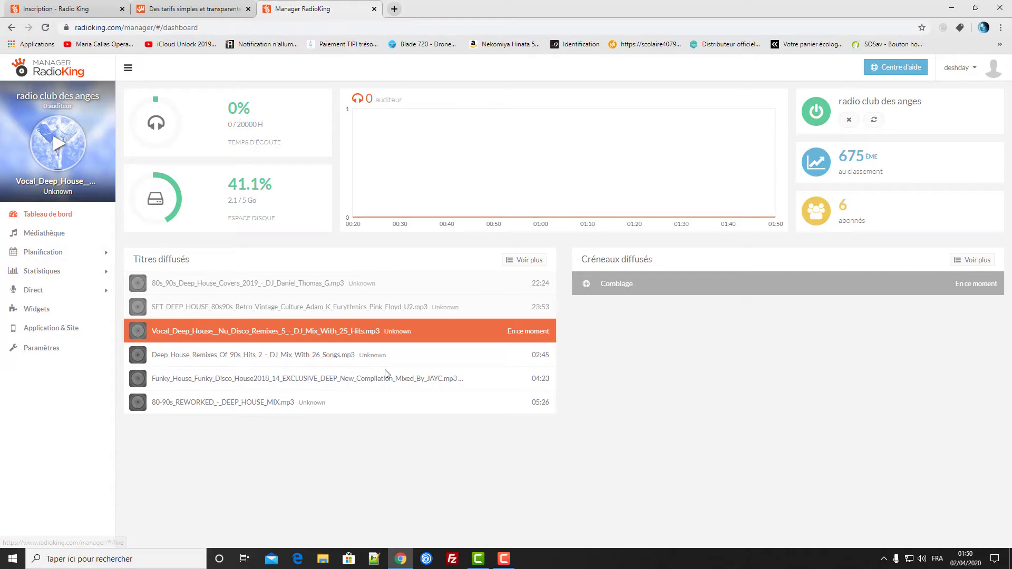
left_click(34, 233)
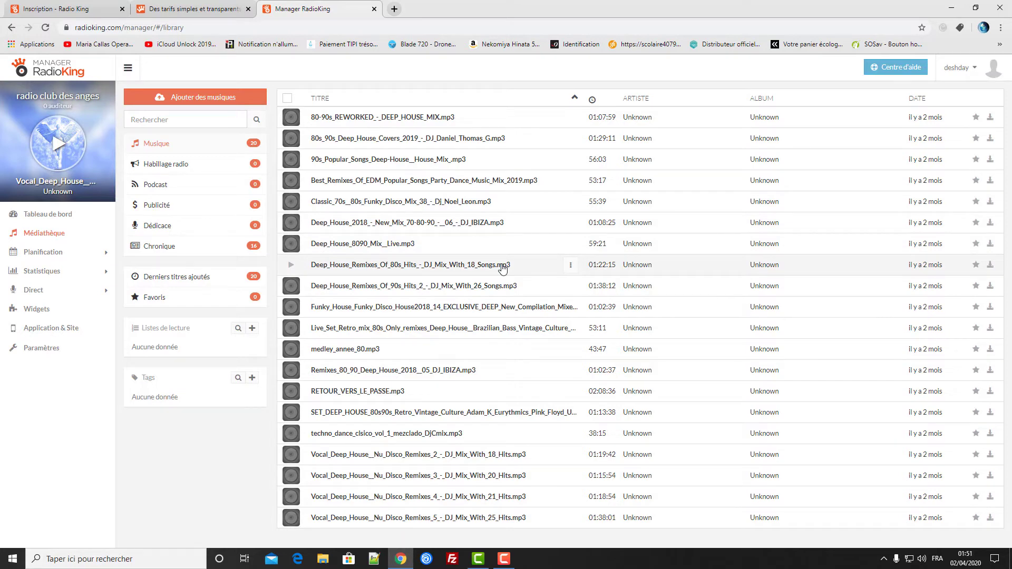
left_click(177, 171)
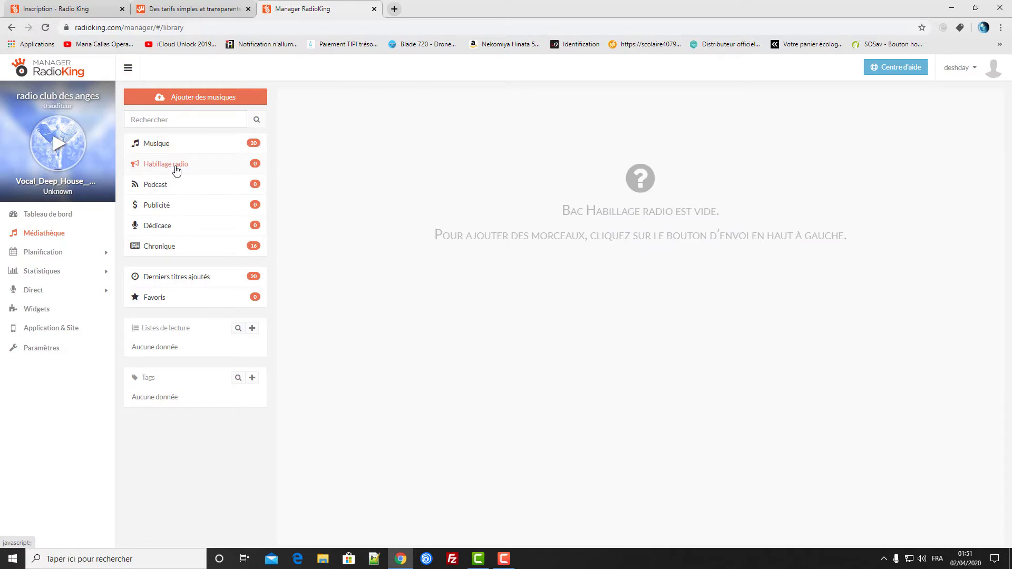
left_click(168, 249)
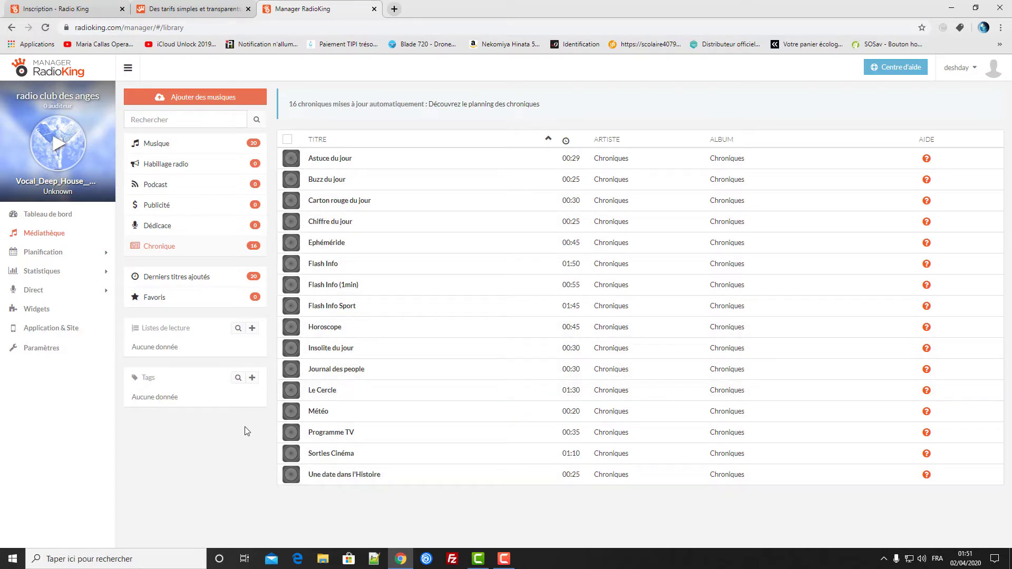
left_click(163, 236)
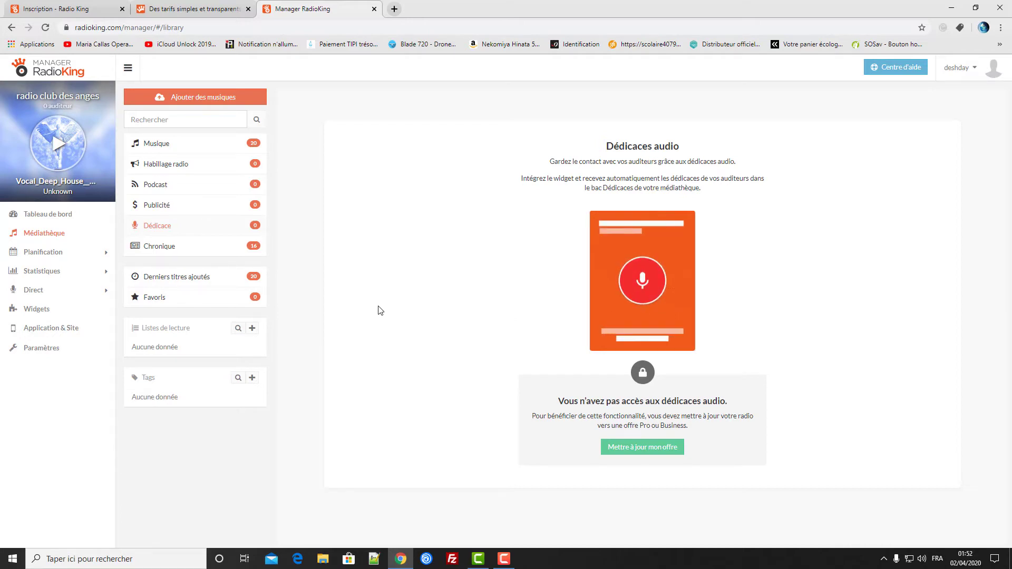
left_click(163, 184)
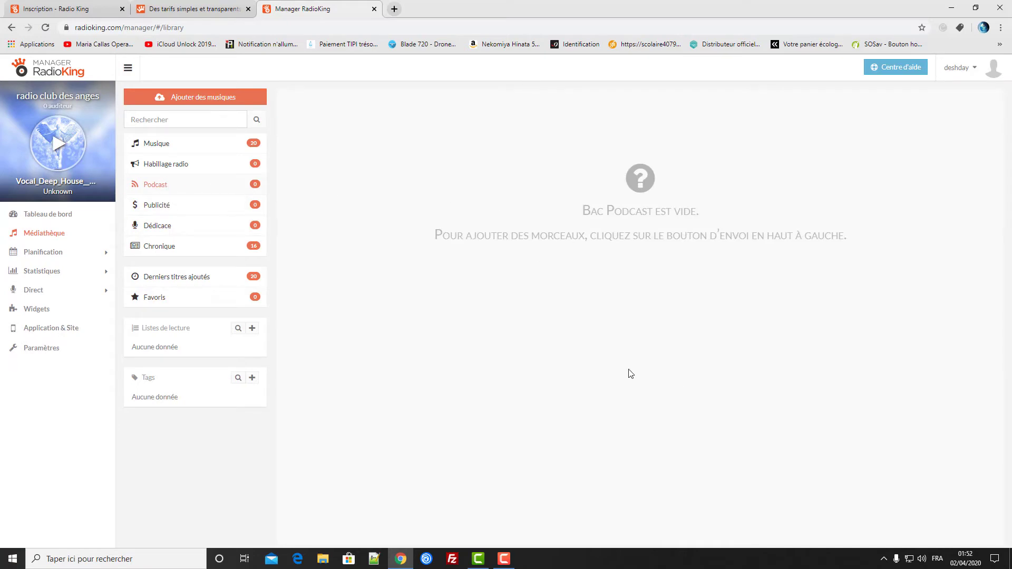
Look at the programs under Planification and return to the media library.
left_click(43, 254)
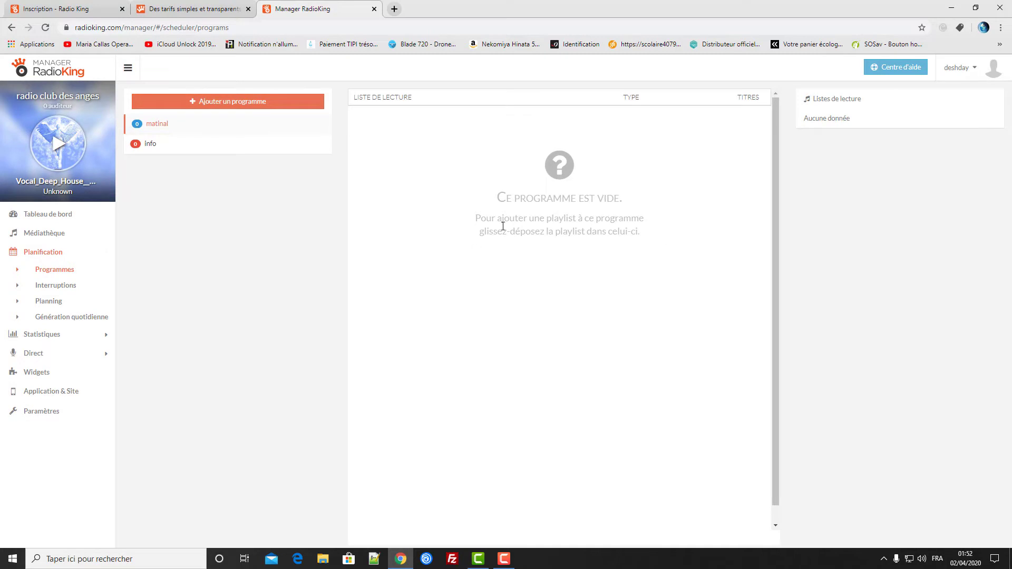
left_click(45, 216)
left_click(37, 236)
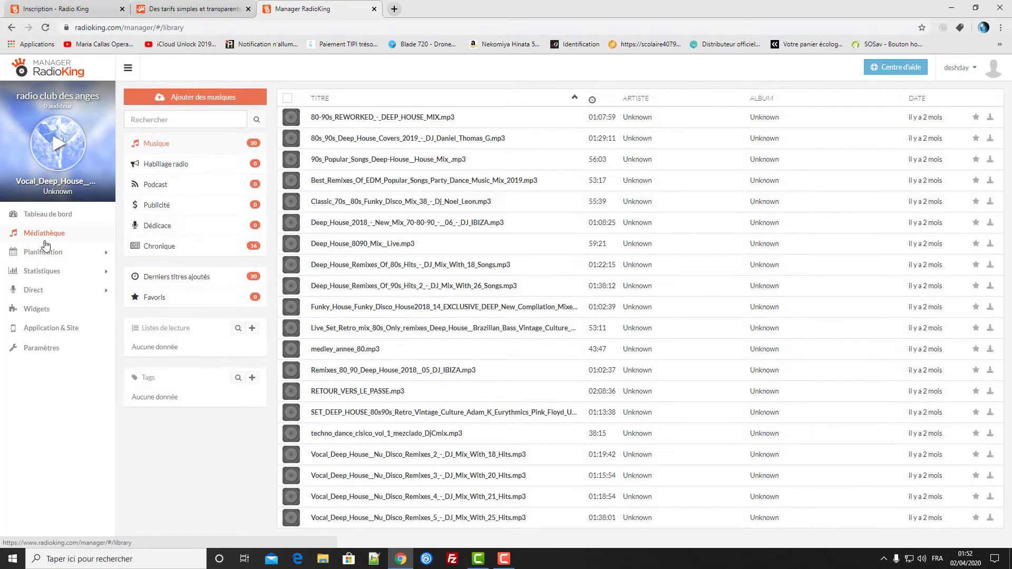
Create a manual playlist titled "matinal" with a purple color and save it.
left_click(252, 329)
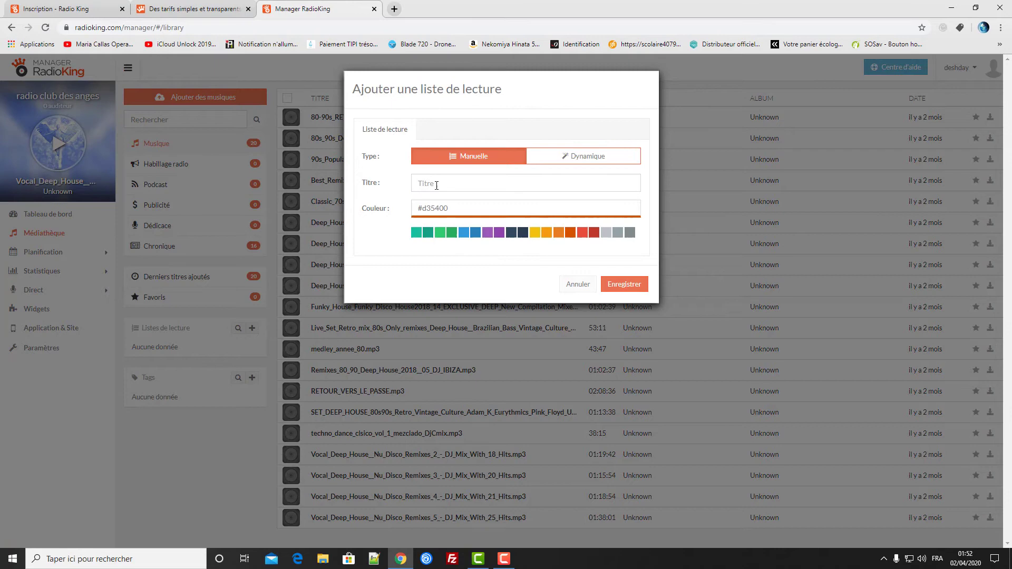
left_click(574, 285)
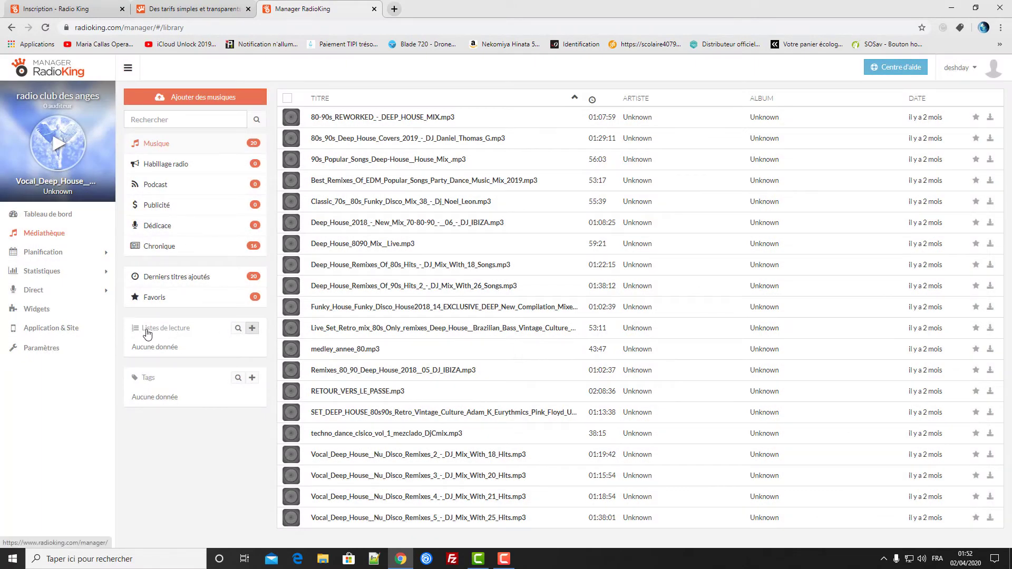
left_click(253, 330)
left_click(437, 184)
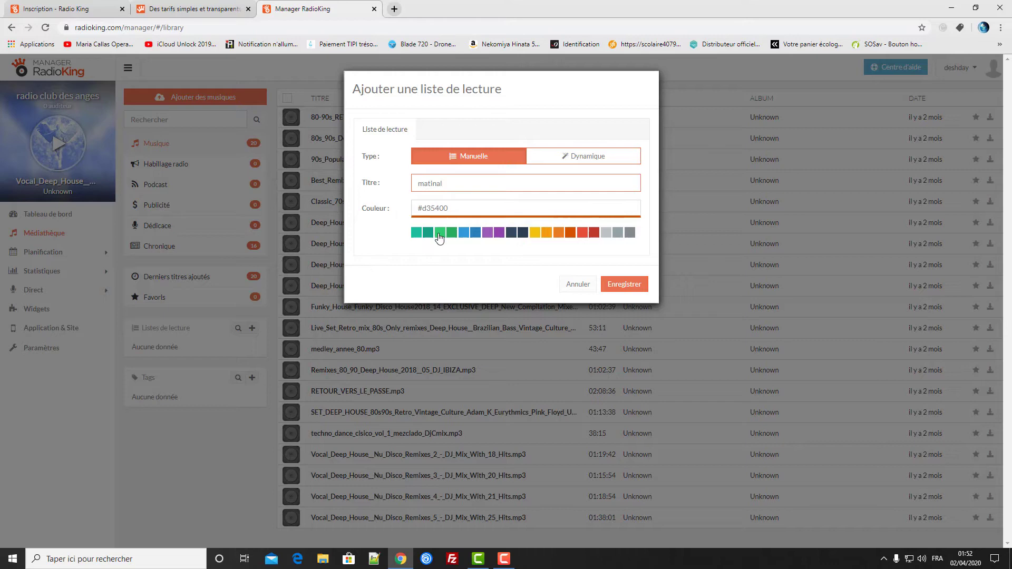
left_click(487, 233)
left_click(623, 285)
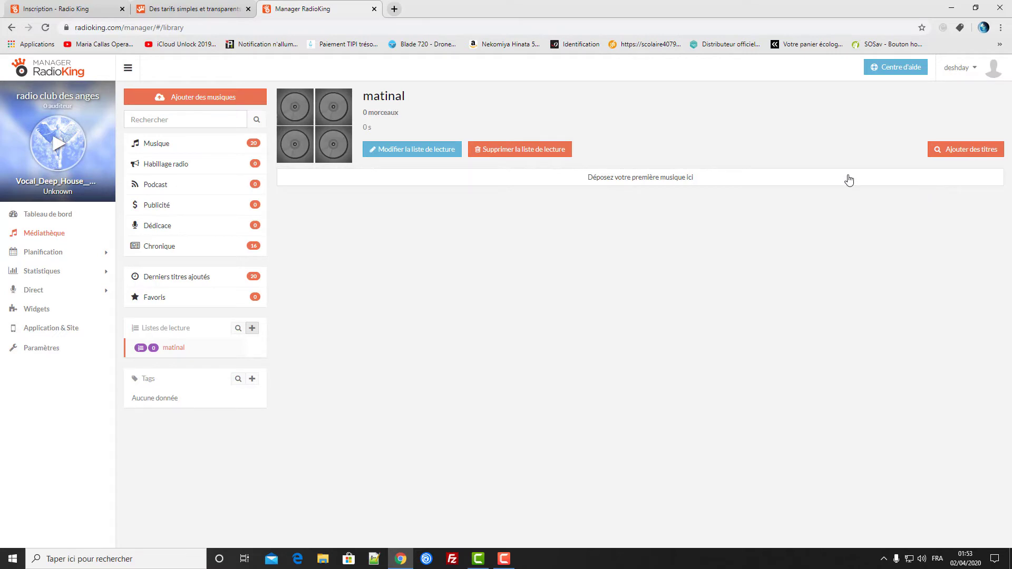
Try to add the first Vocal_Deep track to the matinal playlist and look through the available titles, including the chroniques.
left_click(960, 152)
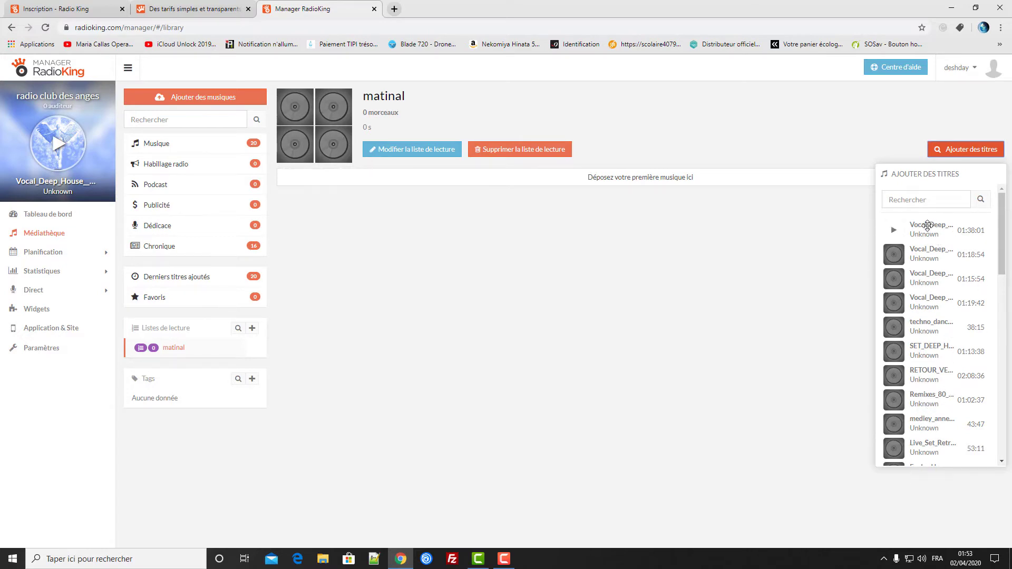
left_click_drag(912, 229, 373, 234)
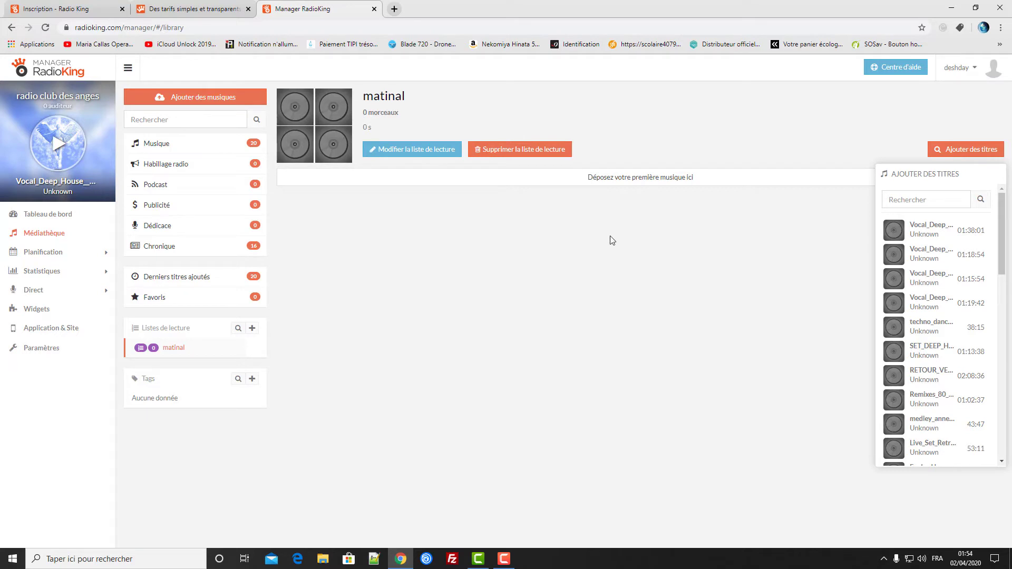
left_click_drag(1007, 260, 1010, 407)
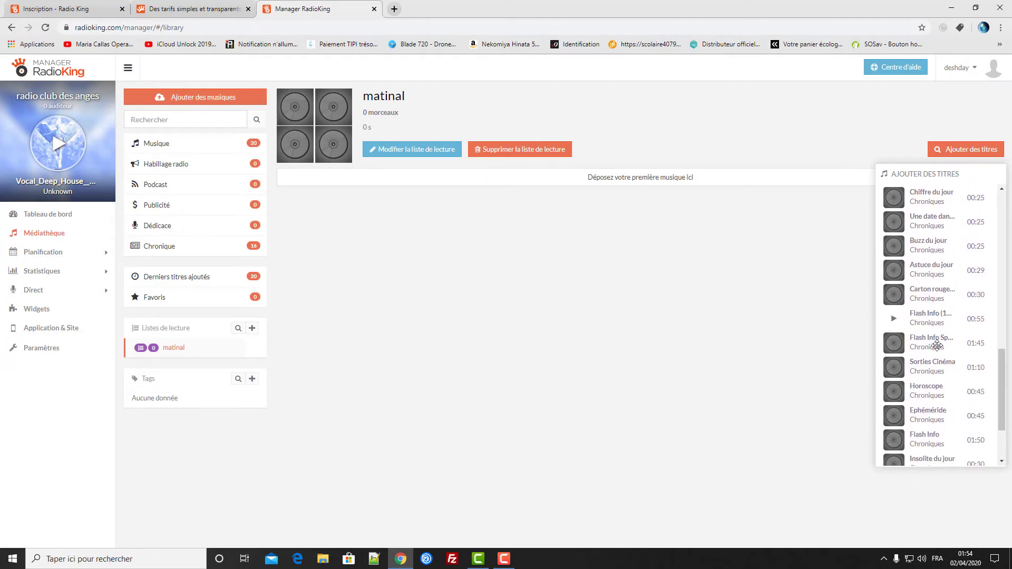
left_click_drag(1005, 389, 1005, 404)
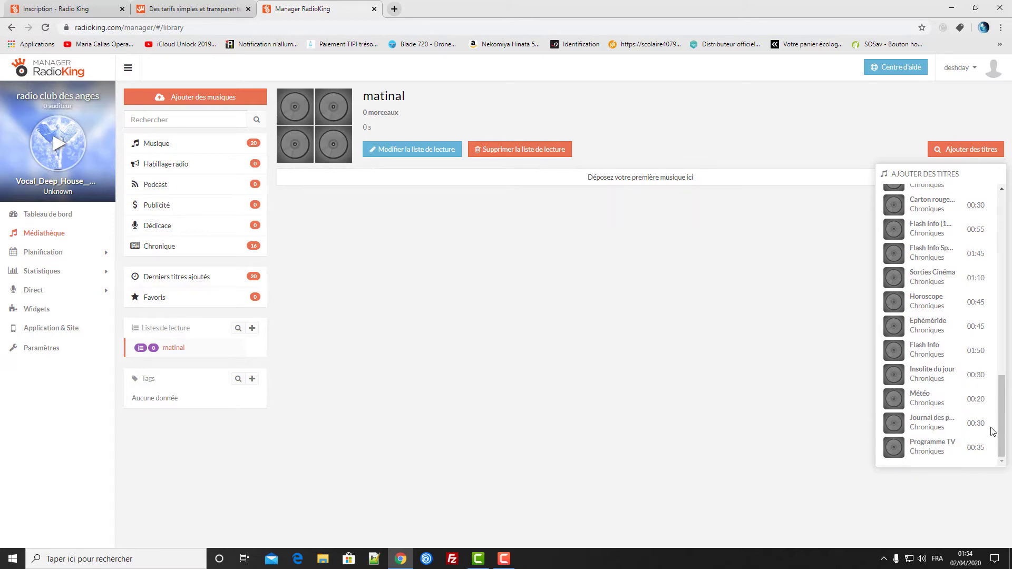
scroll(1006, 409, "up", 3)
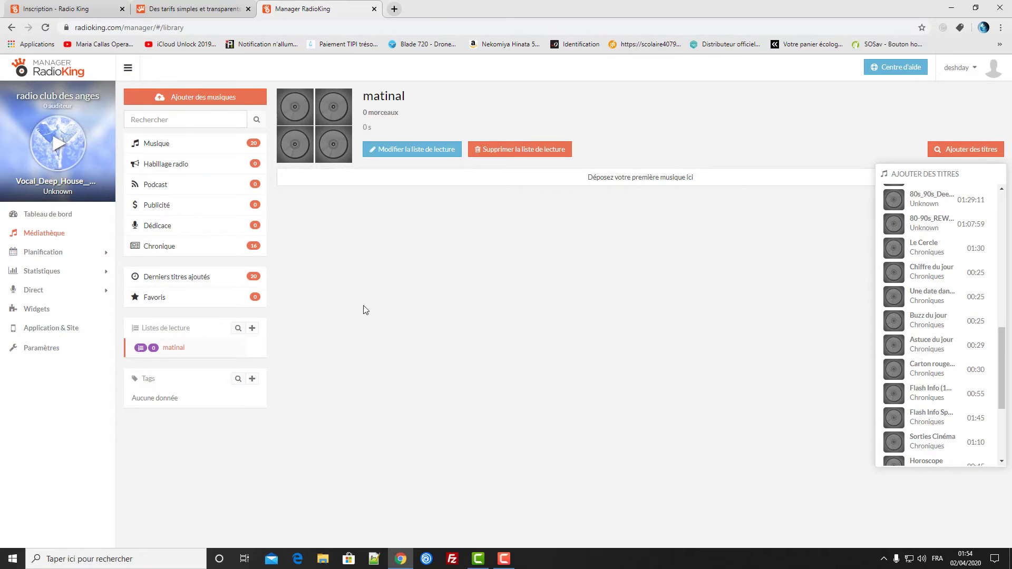
Open the weekly Planning calendar and view the general scheduling options for the matinal playlist without adding a slot.
left_click(44, 256)
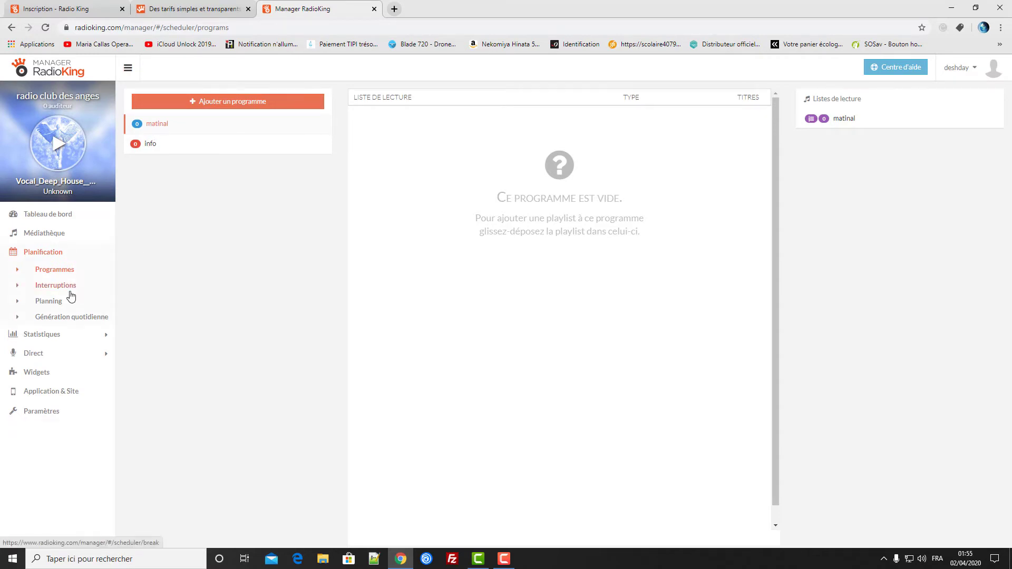
left_click(45, 305)
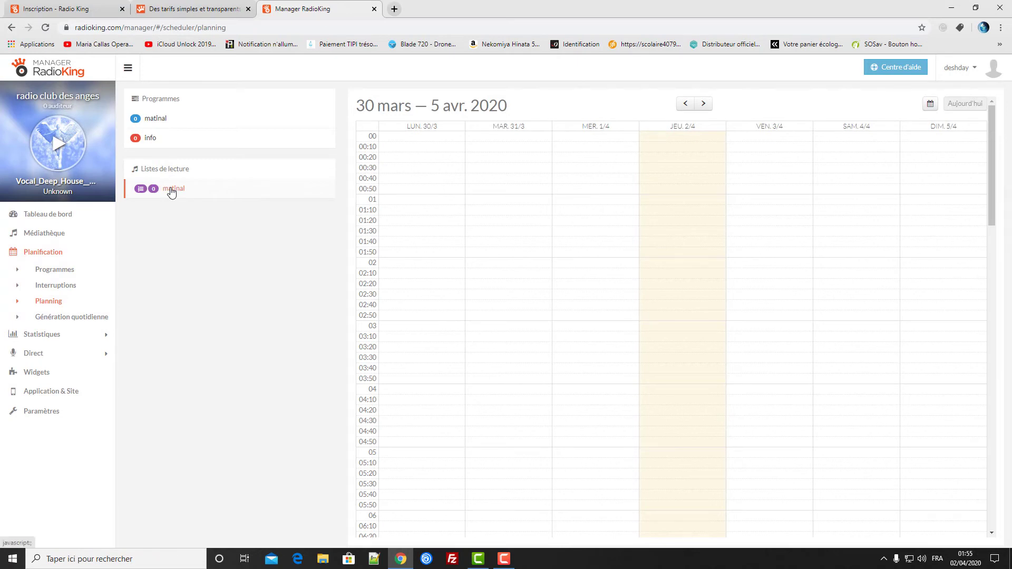
left_click_drag(171, 191, 186, 174)
left_click(174, 172)
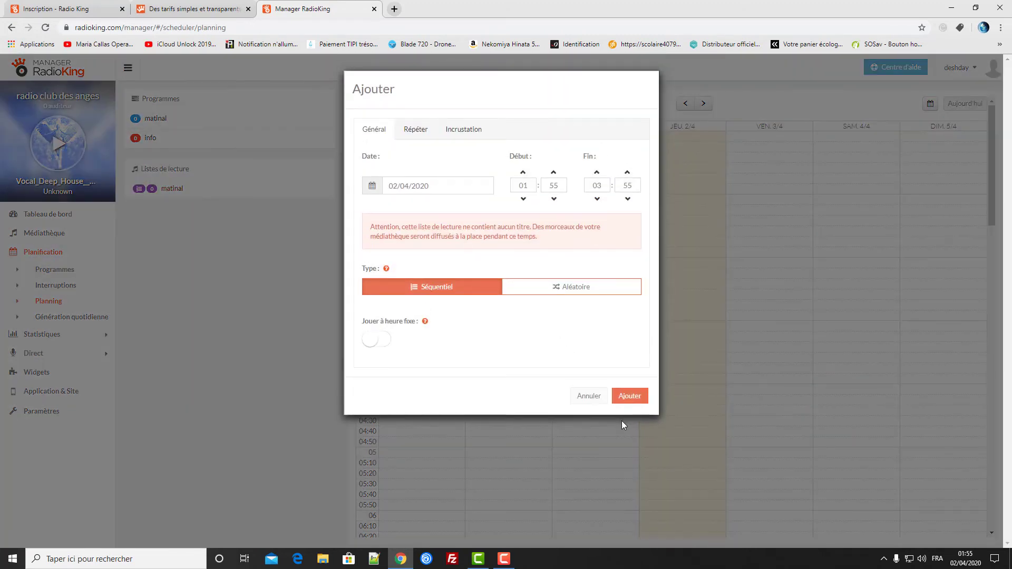
left_click(589, 396)
Schedule the matinal playlist on Monday 30 March from 07:00 to 12:20 in the planning calendar.
scroll(543, 359, "down", 4)
scroll(546, 356, "down", 4)
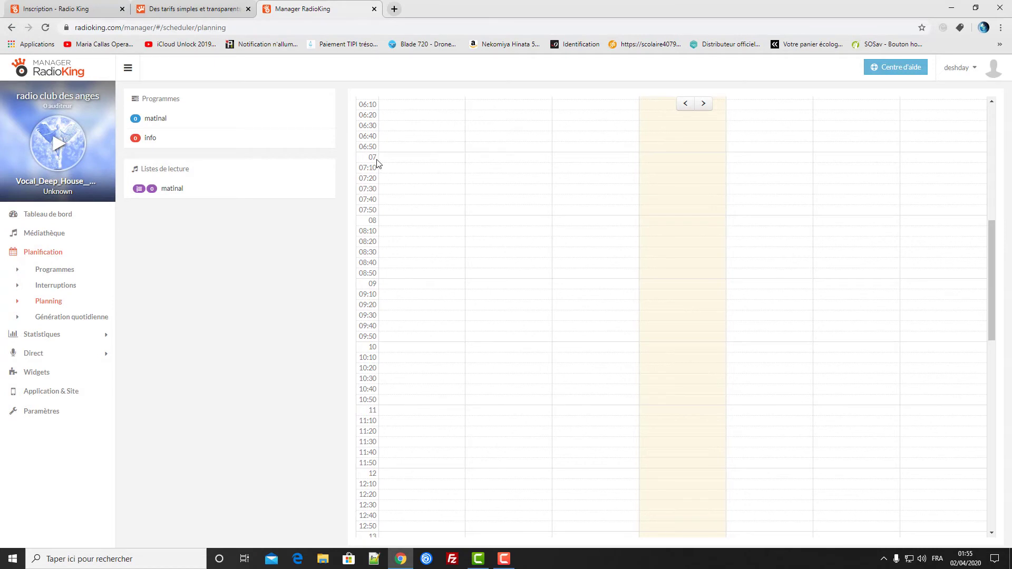
left_click_drag(163, 195, 407, 159)
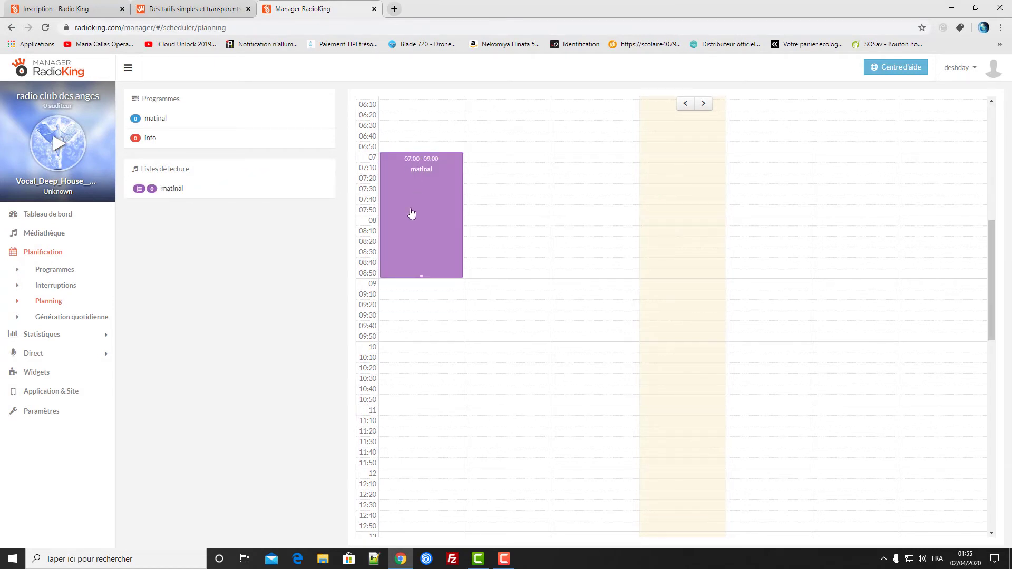
left_click_drag(423, 275, 421, 483)
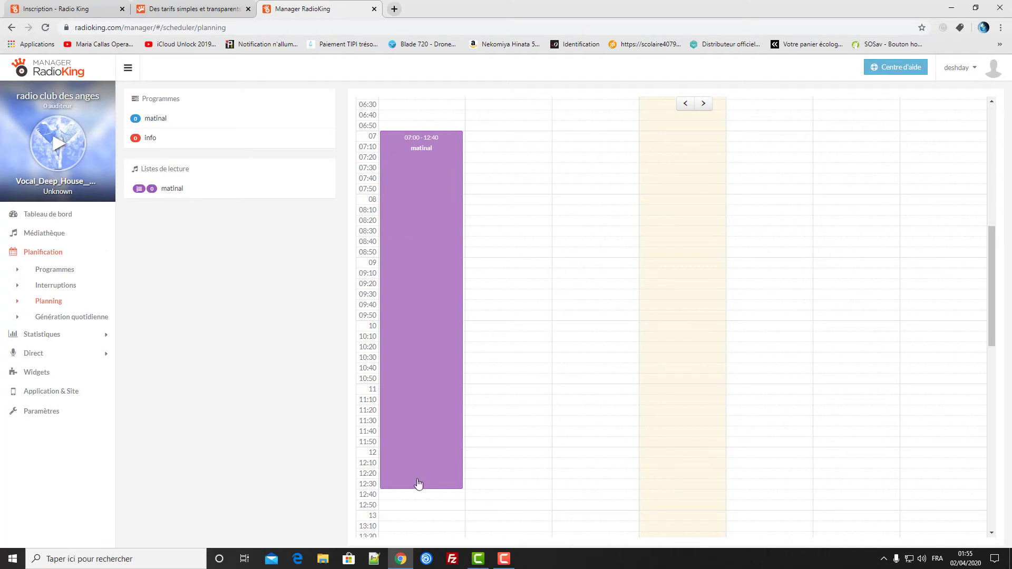
left_click_drag(422, 486, 424, 456)
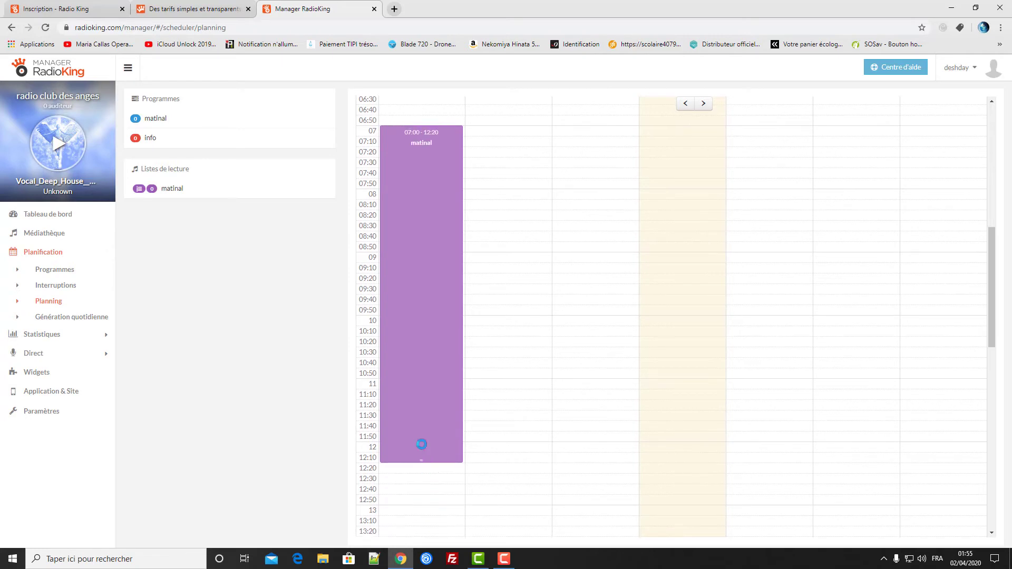
Check the repeat frequency options of Monday's matinal slot without saving, and delete the slot from the calendar.
right_click(414, 240)
left_click(440, 246)
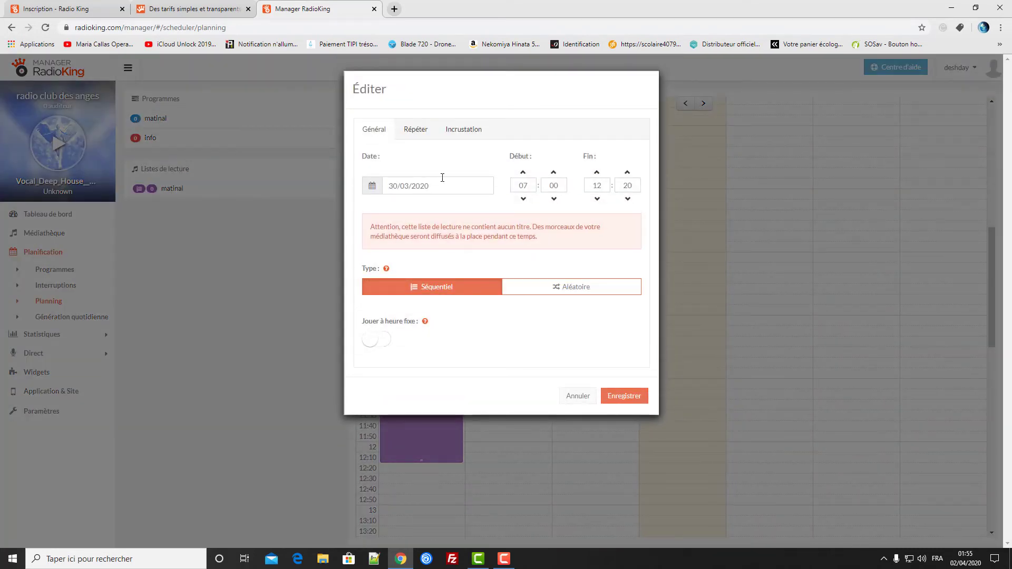
left_click(415, 132)
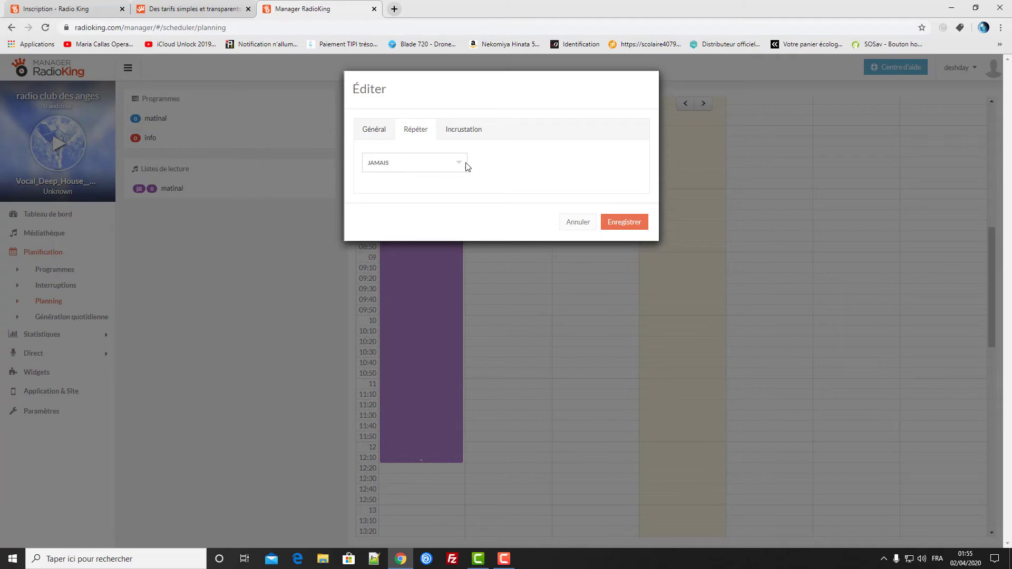
left_click(414, 167)
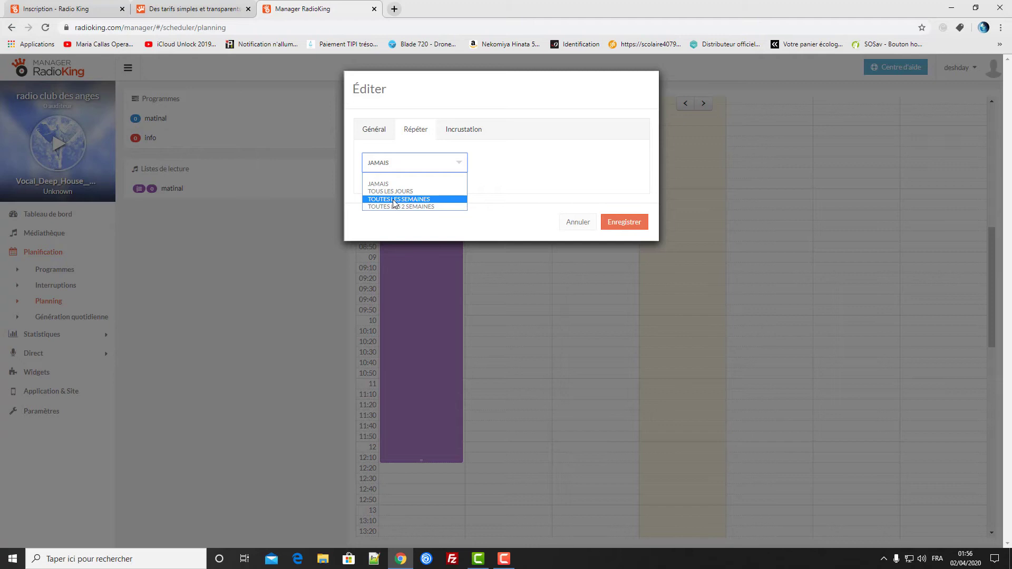
left_click(580, 224)
right_click(407, 247)
left_click(432, 251)
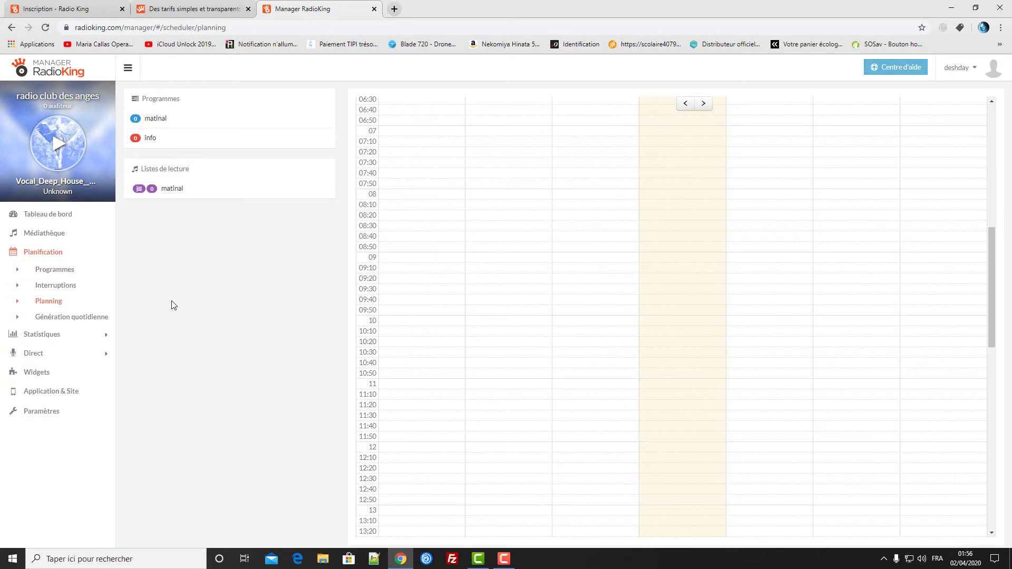
Look at the daily generated schedule and go through the Direct, Général, Musiques, Auditeurs and Historique statistics.
left_click(70, 318)
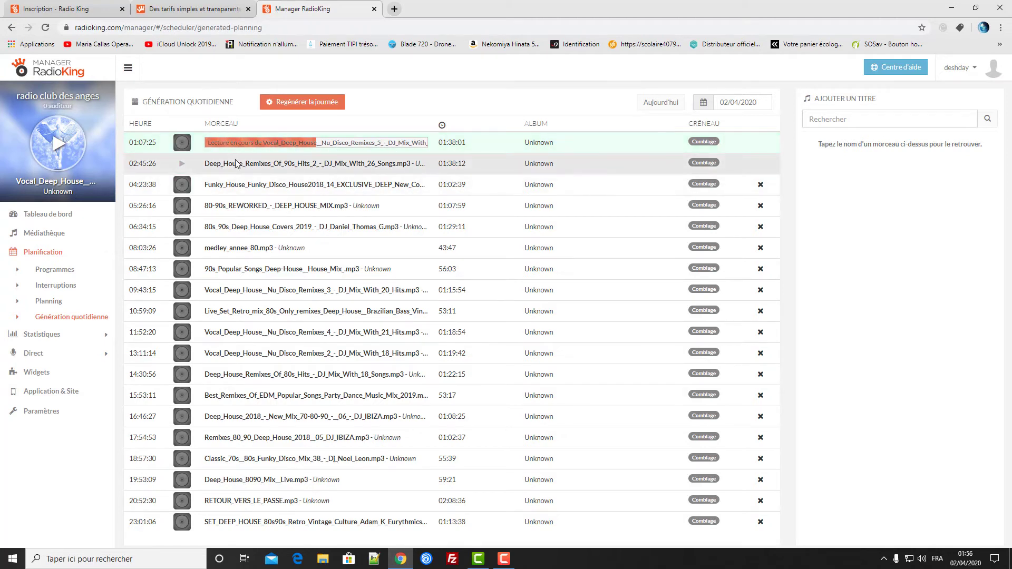
left_click(41, 336)
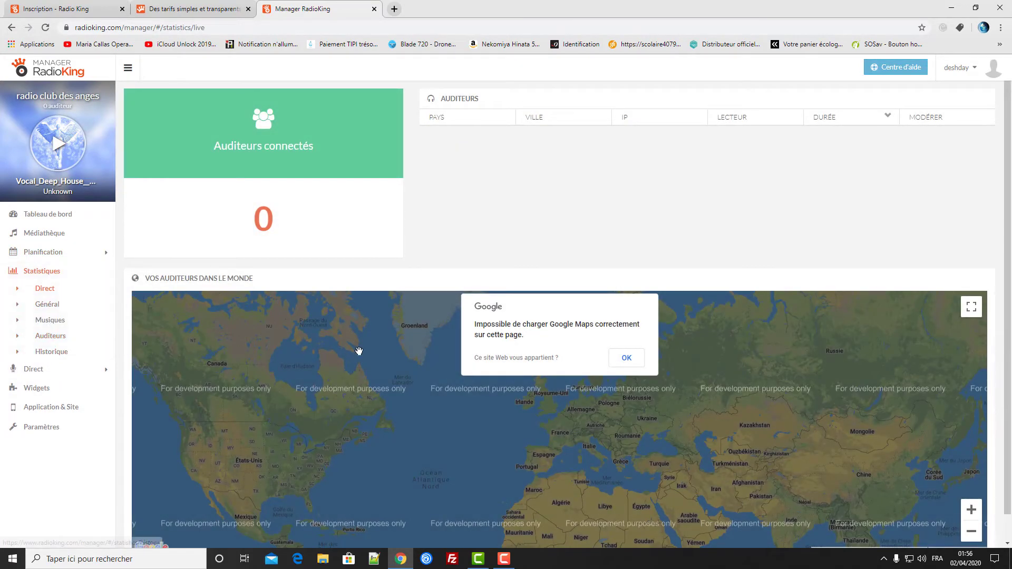
scroll(416, 371, "down", 1)
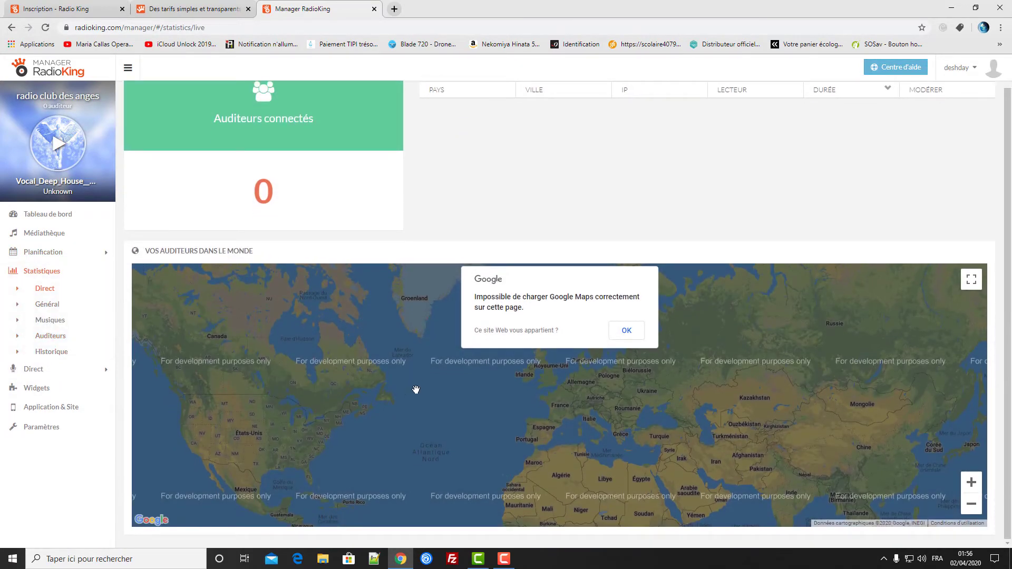
left_click(627, 331)
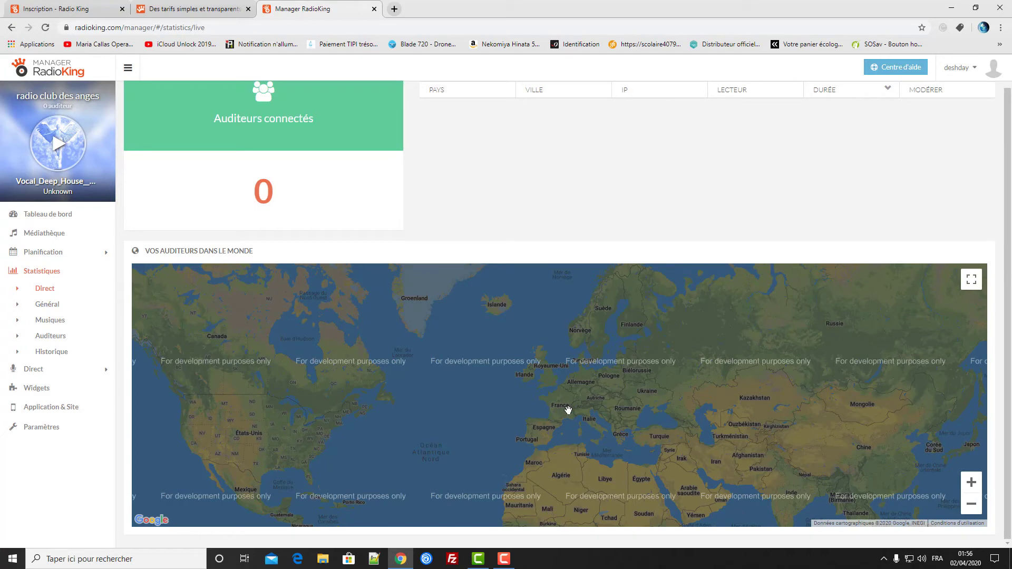
left_click(44, 307)
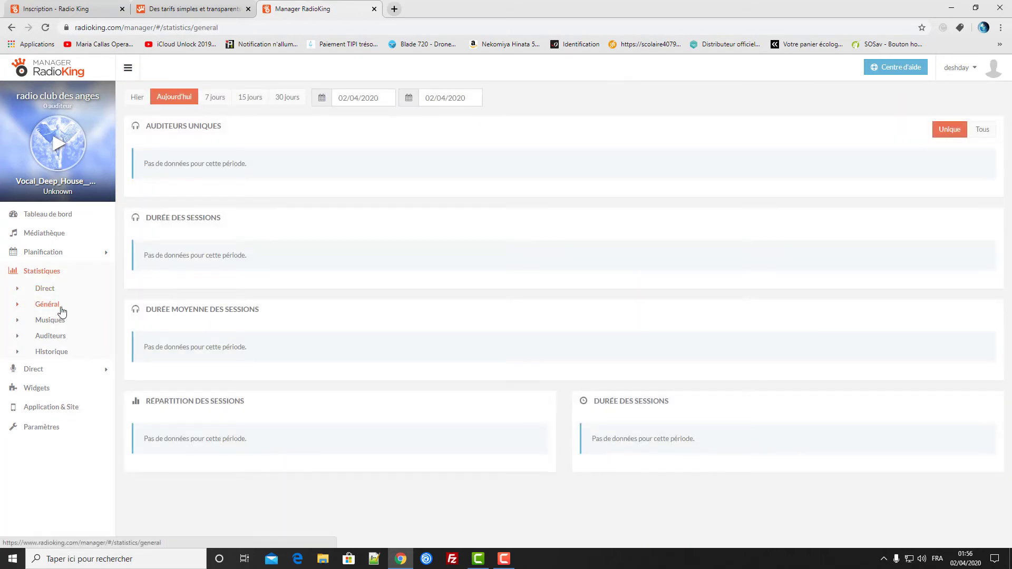
left_click(50, 320)
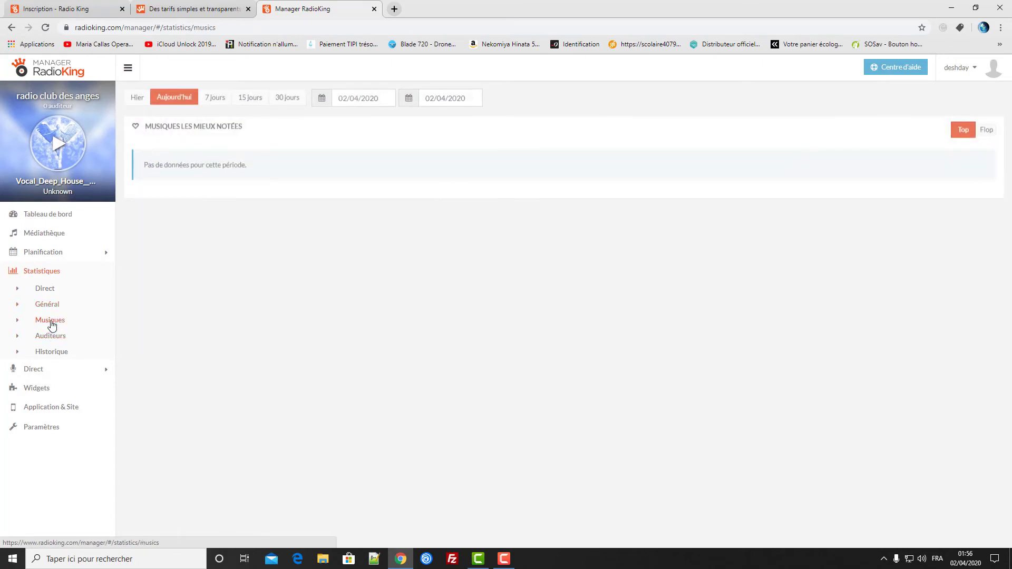
left_click(50, 337)
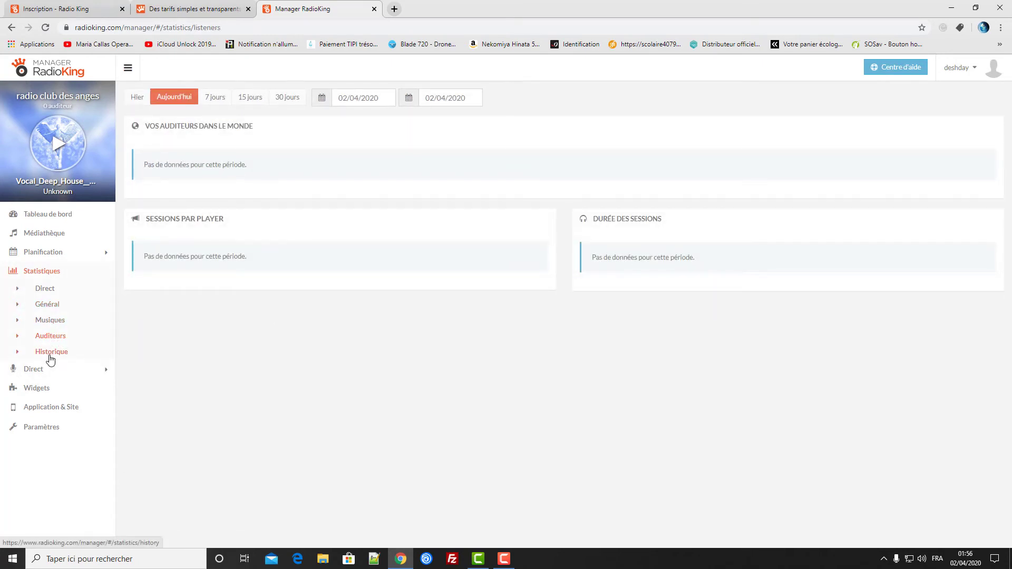
left_click(50, 352)
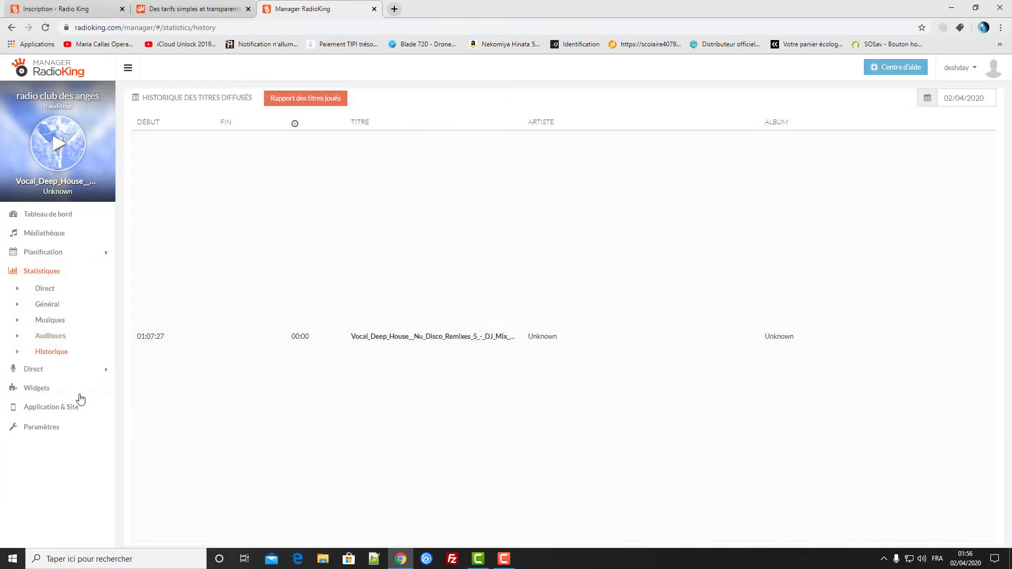
View the live broadcasting software and connection information, and the list of DJ accounts for presenters.
left_click(30, 371)
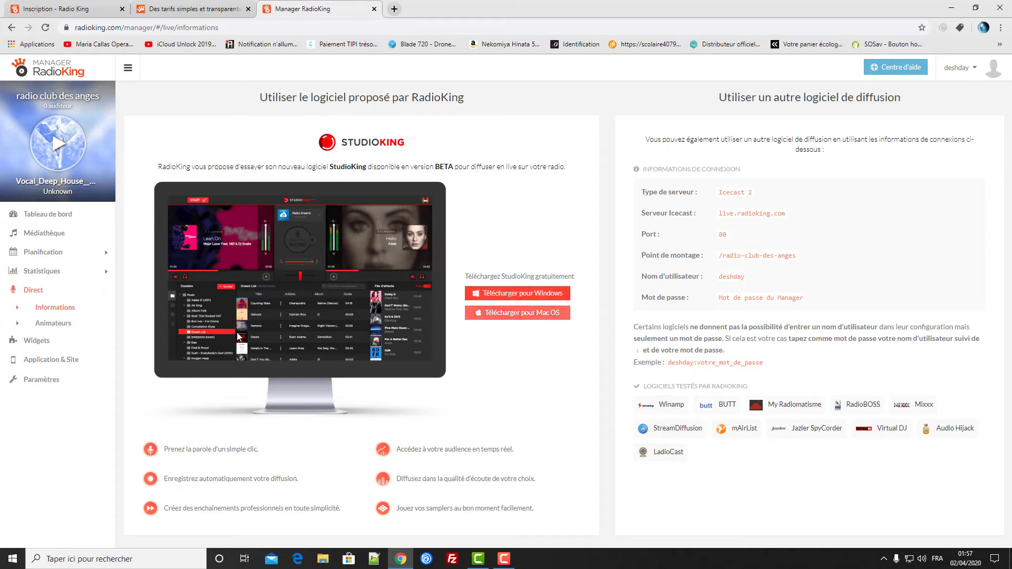
left_click(54, 325)
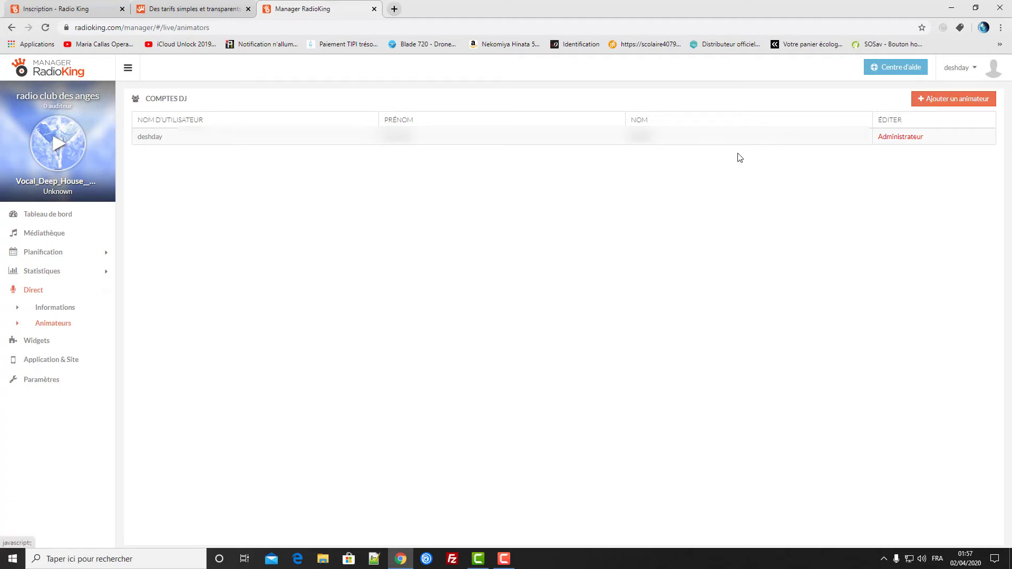
Examine the Widgets listening links and embed codes for iTunes, Windows Media Player, Winamp, Real Player and Quick Time.
left_click(35, 342)
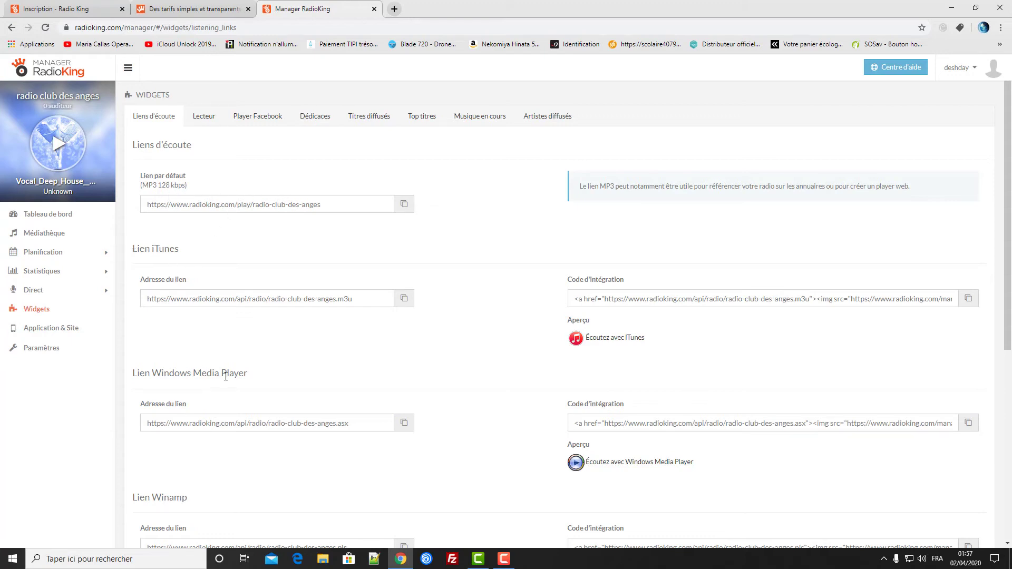
scroll(248, 398, "down", 4)
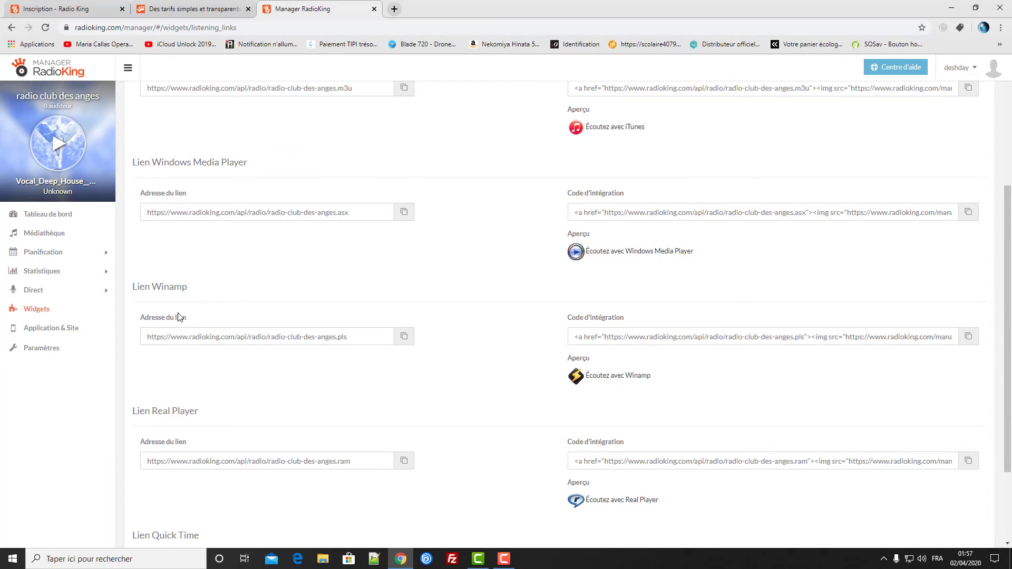
scroll(249, 411, "down", 3)
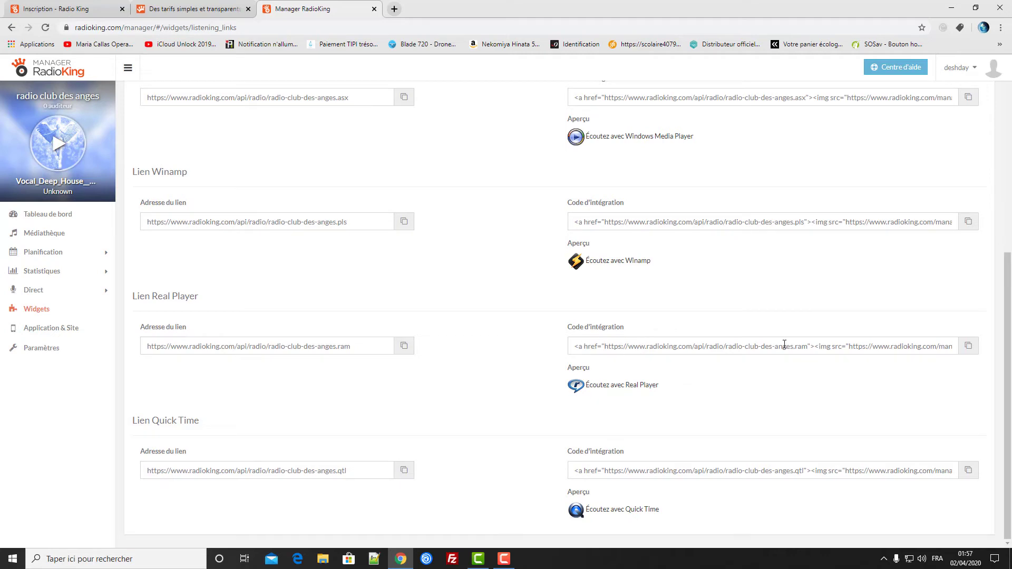
left_click_drag(682, 346, 879, 344)
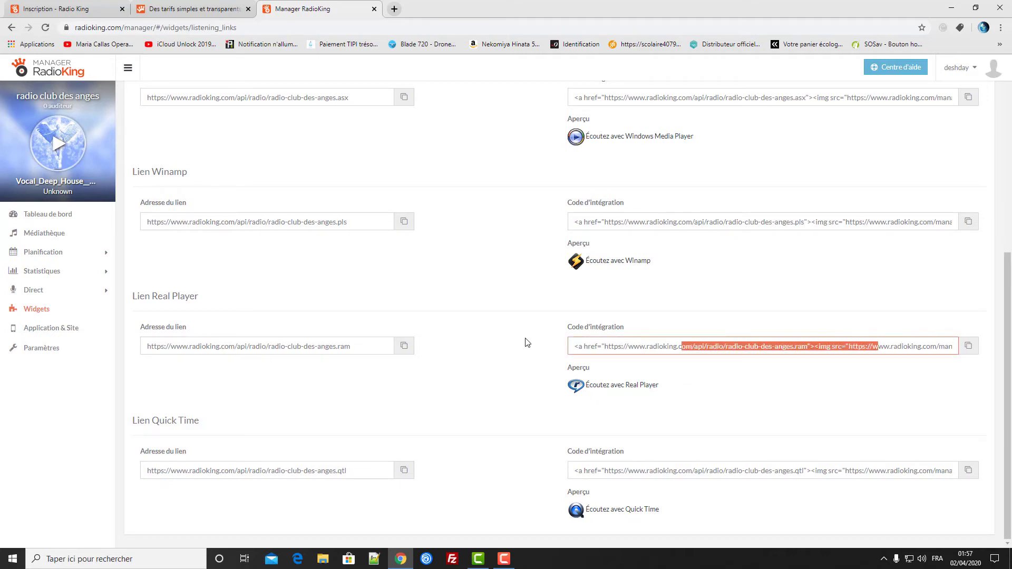
scroll(528, 344, "up", 4)
scroll(523, 348, "up", 1)
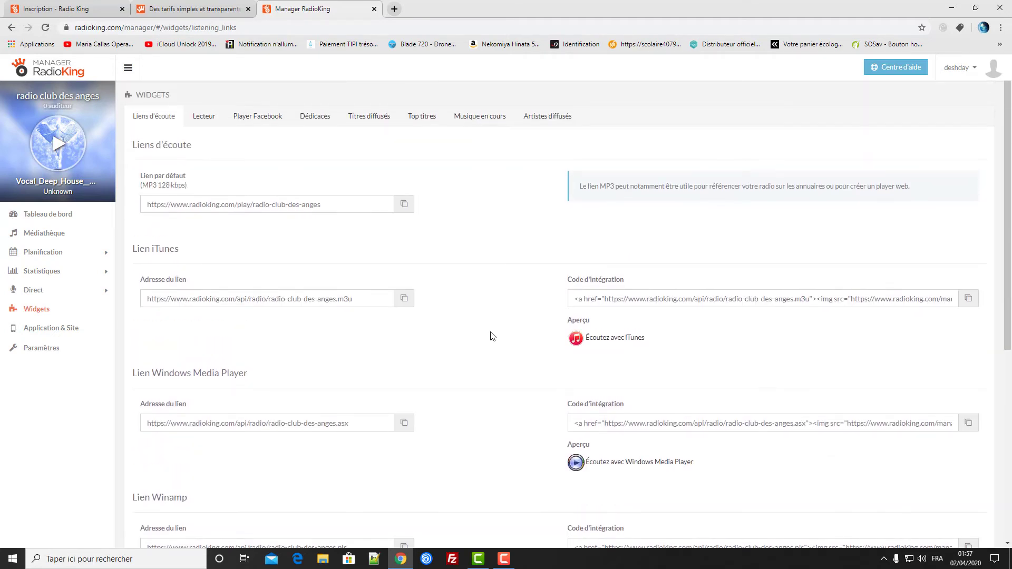
Look through the Lecteur, Player Facebook, Dédicaces and Titres diffusés widget settings.
left_click(204, 120)
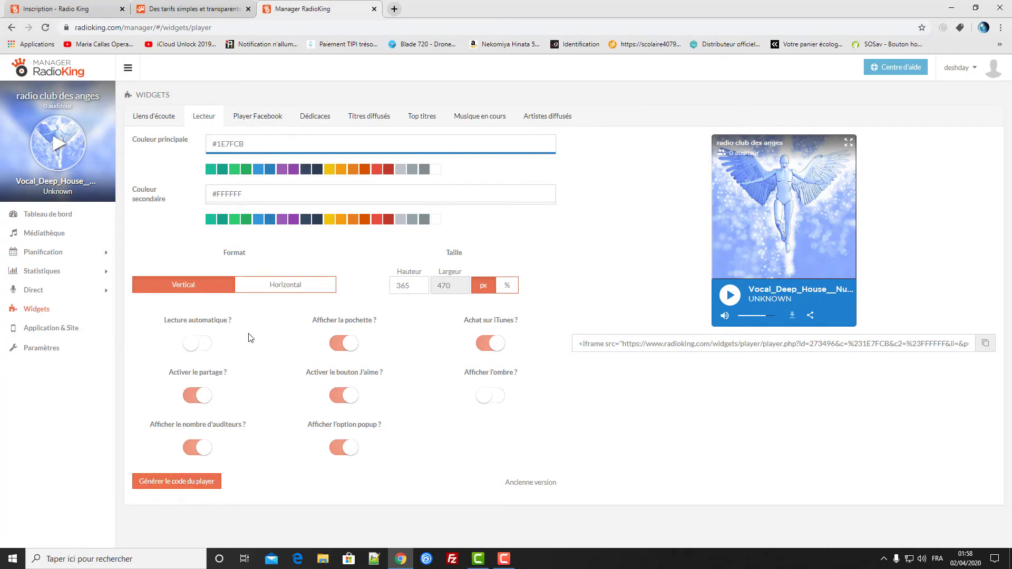
left_click(256, 119)
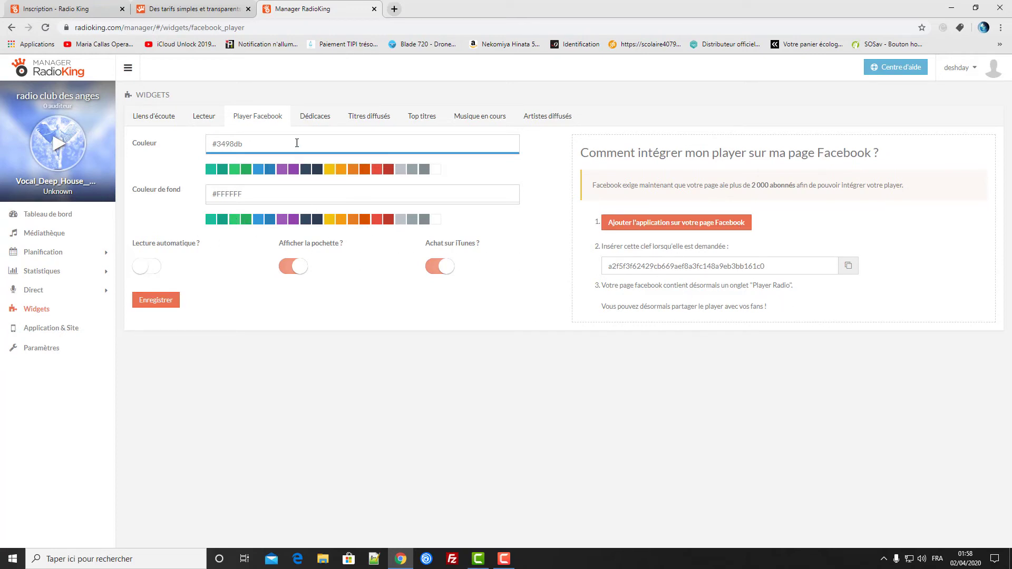
left_click(315, 117)
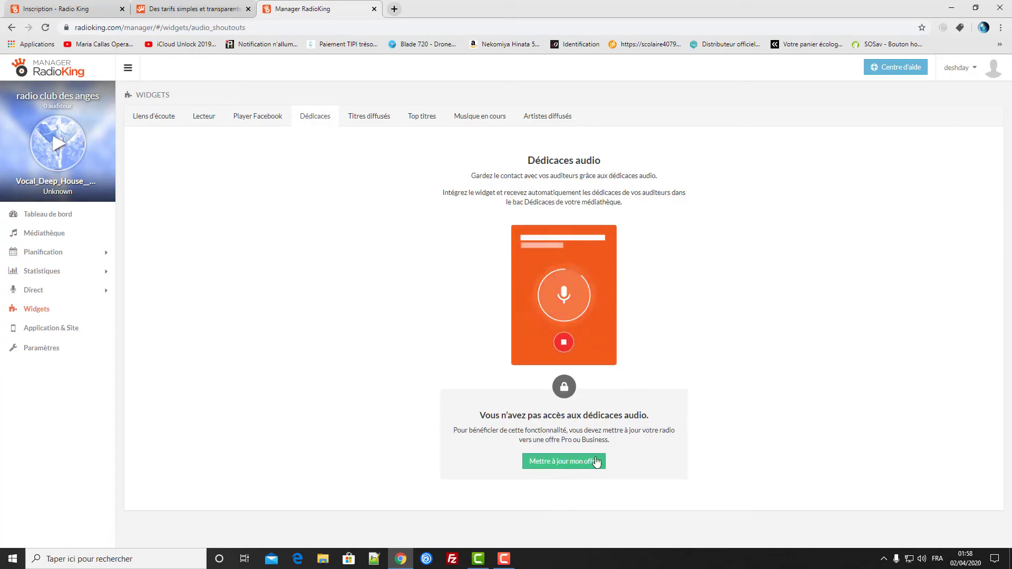
left_click(366, 115)
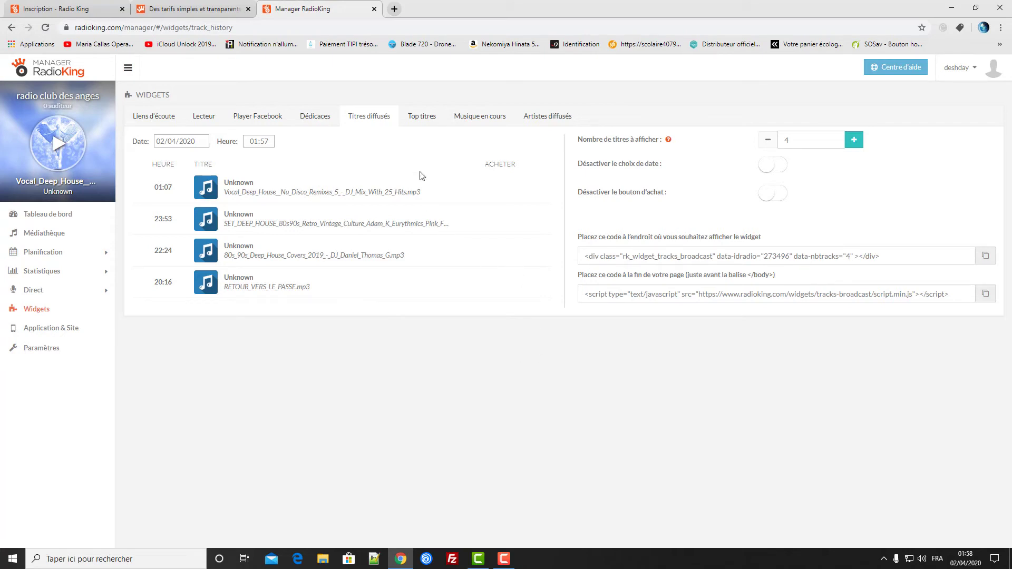
Look through the Top titres, Musique en cours and Artistes diffusés widgets, and the mobile application and website offers.
left_click(423, 116)
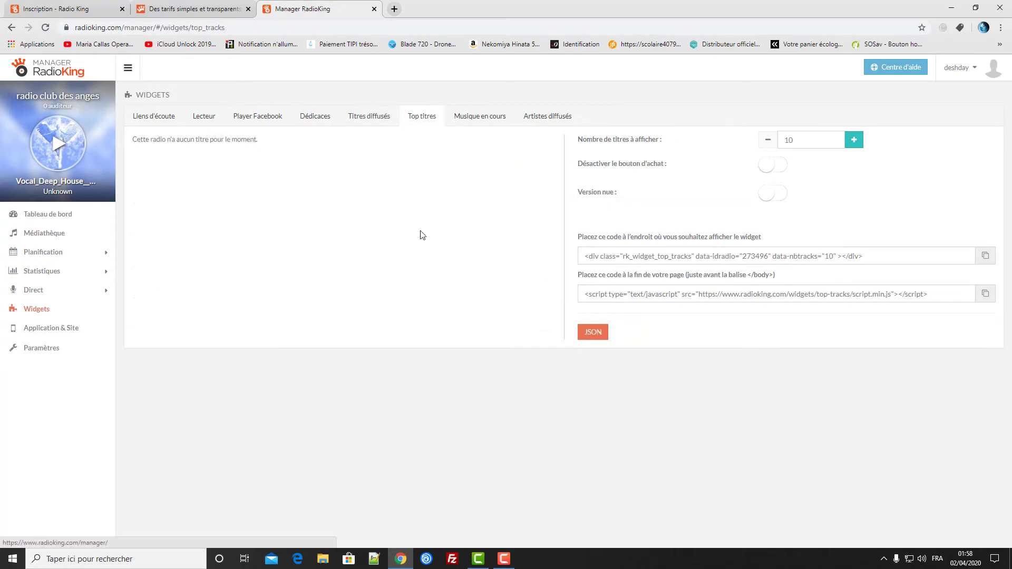
left_click(479, 117)
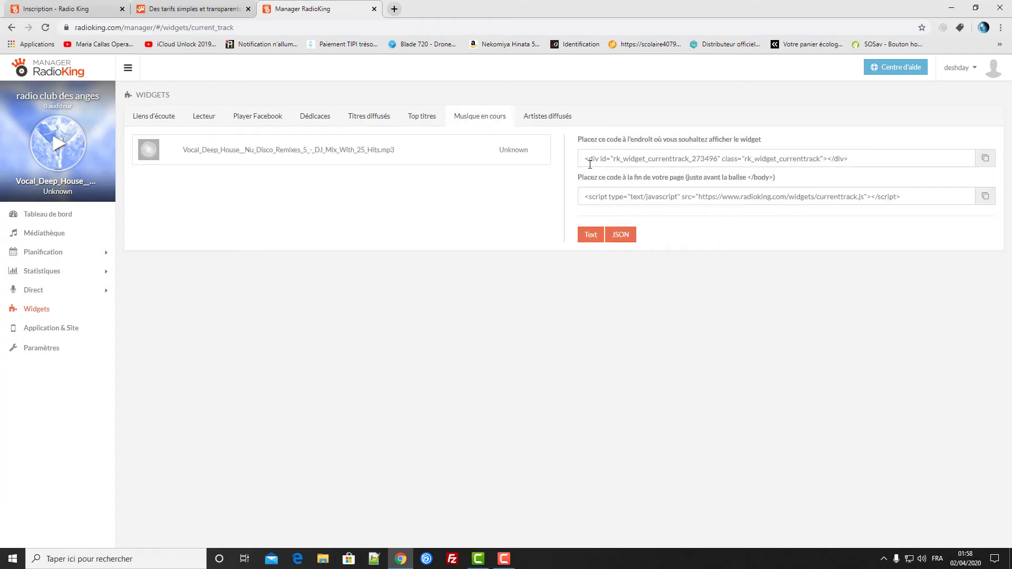
left_click(547, 117)
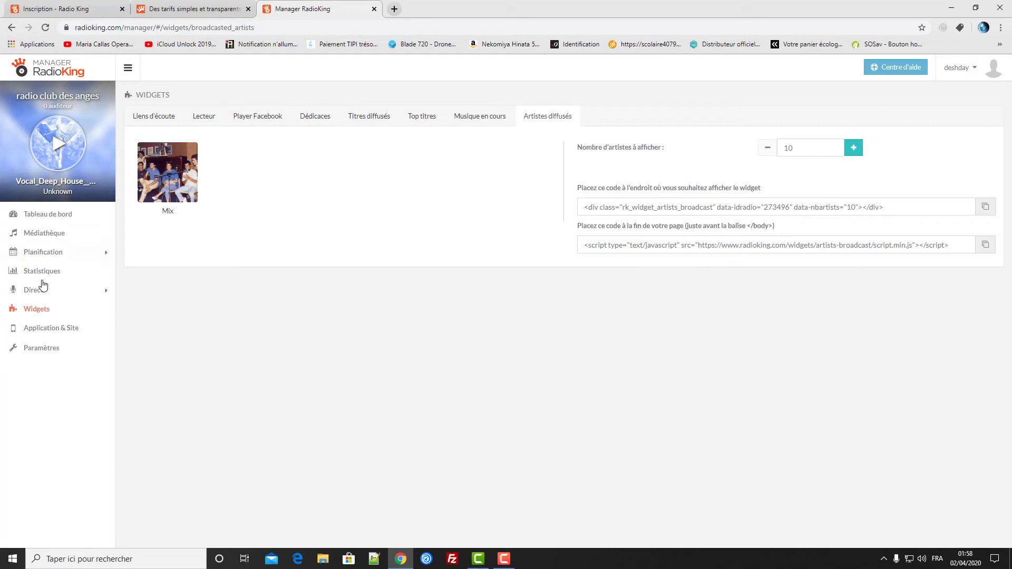
left_click(46, 329)
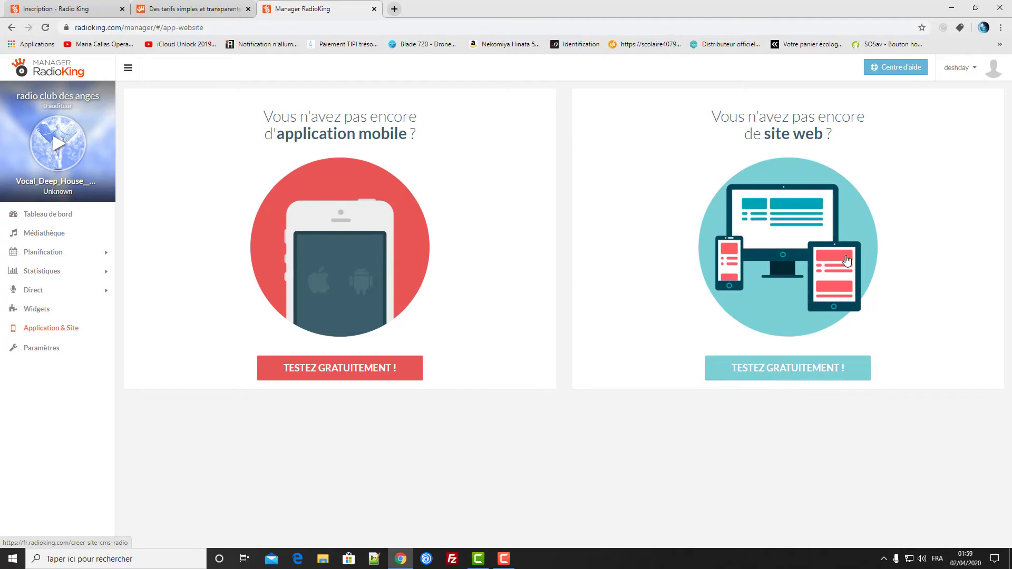
Examine the station's general, location and email settings in the Radio section of Paramètres.
left_click(37, 349)
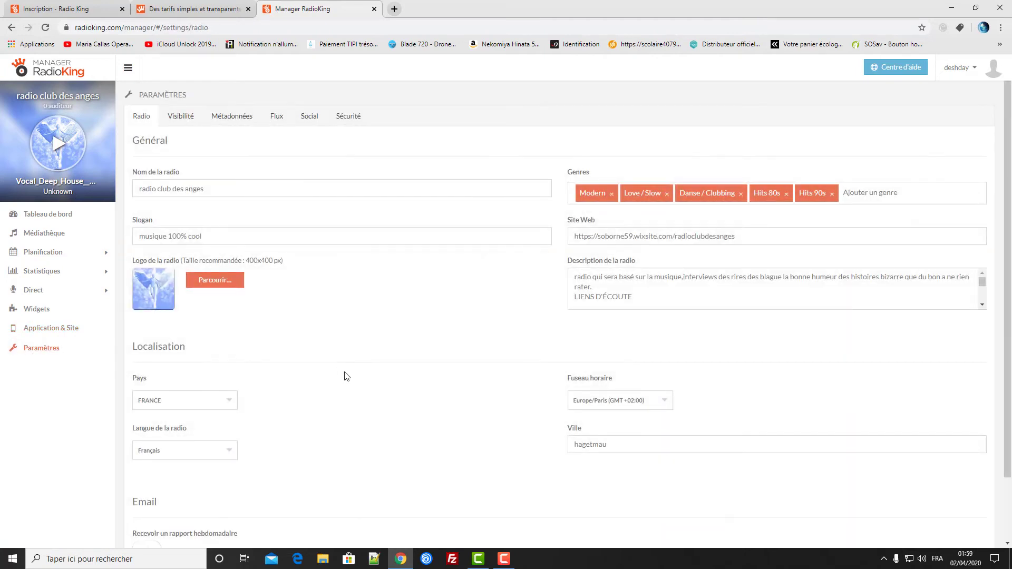
scroll(346, 376, "down", 2)
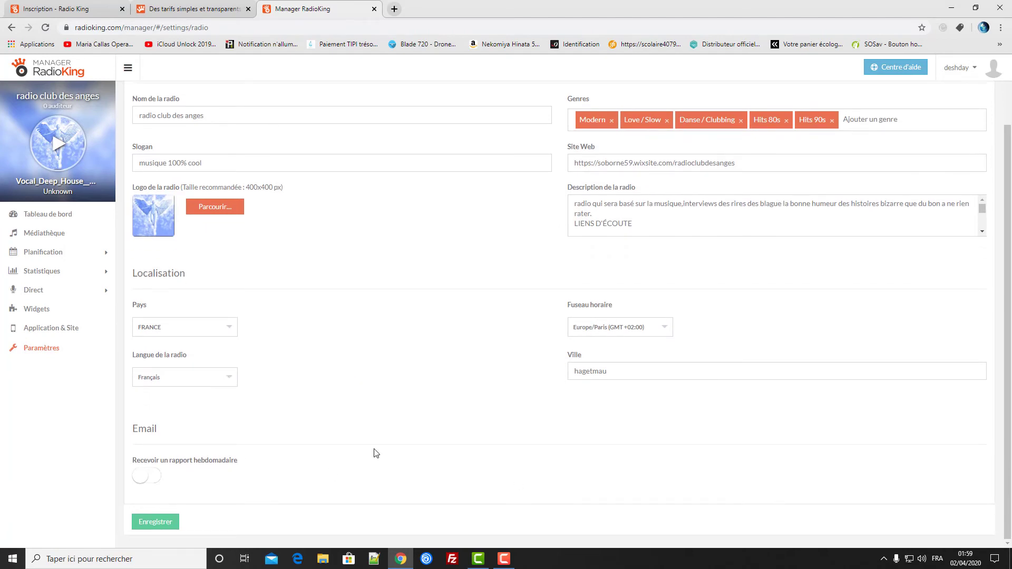
scroll(388, 461, "up", 2)
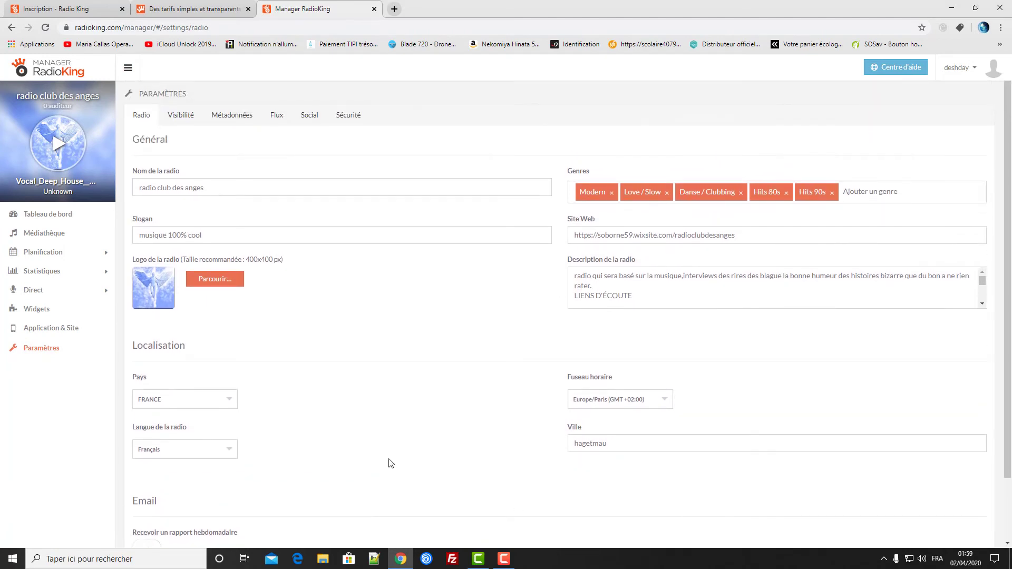
scroll(391, 463, "down", 2)
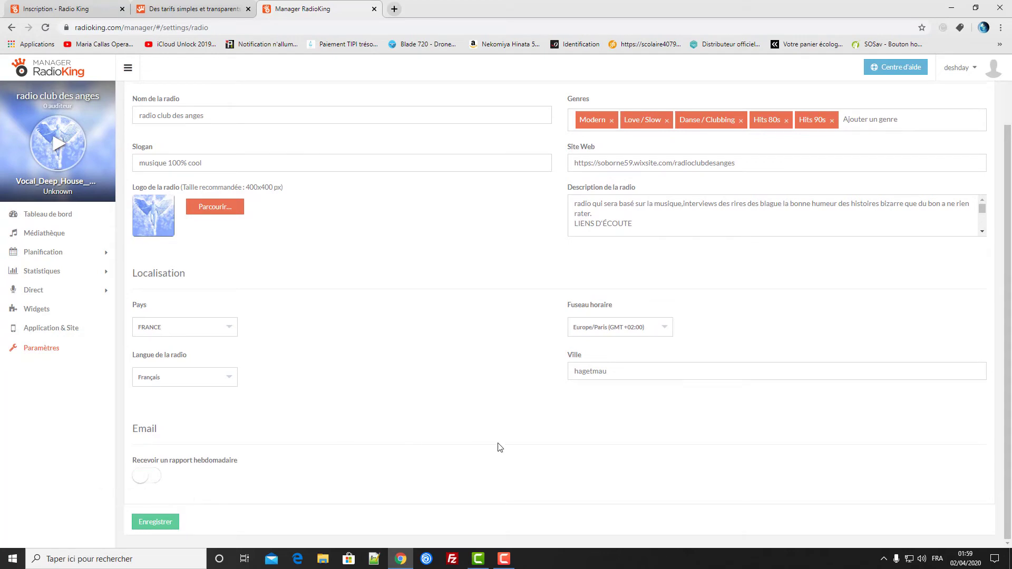
scroll(506, 441, "up", 1)
scroll(509, 440, "up", 1)
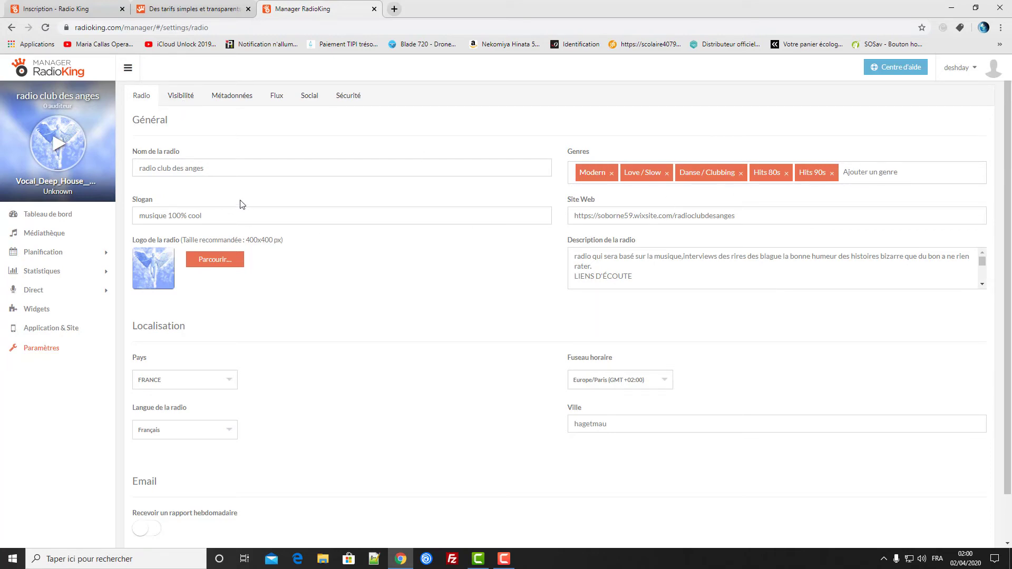
Review the station's Visibilité settings, including the recommended cover image size, and its Métadonnées settings.
left_click(180, 96)
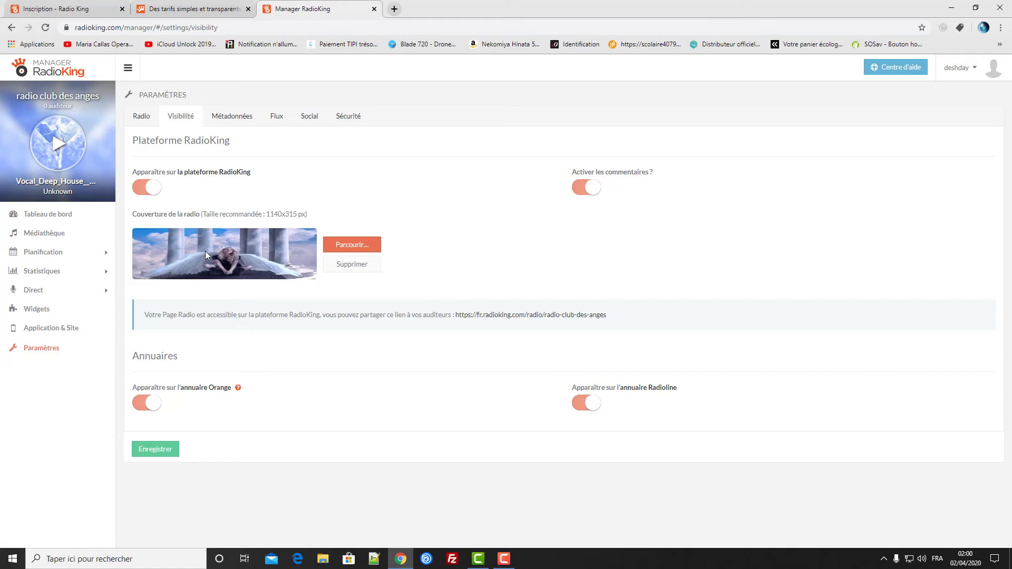
left_click_drag(269, 212, 306, 212)
left_click(240, 117)
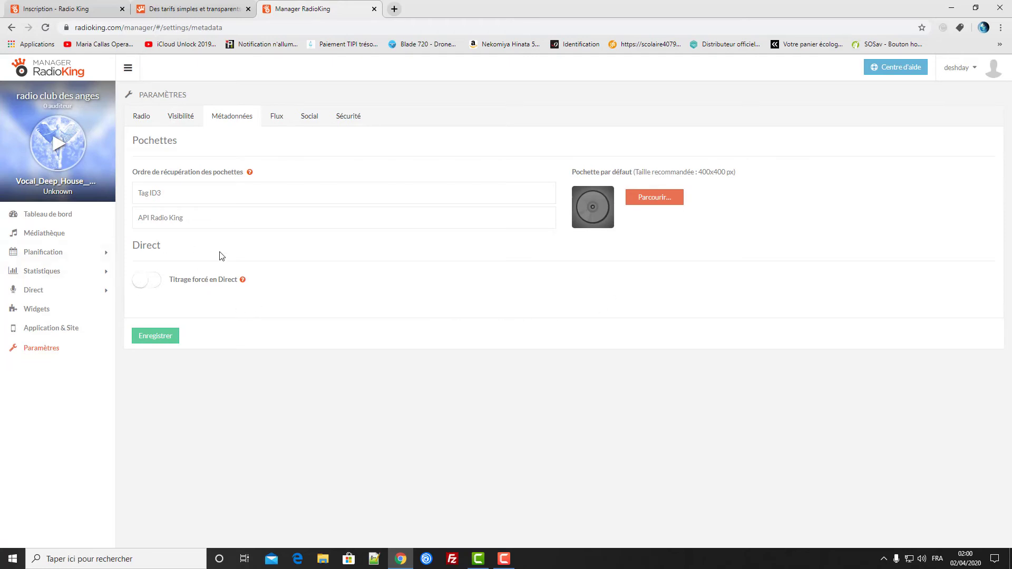
Go through the Flux, Social and Sécurité settings of the station.
left_click(276, 117)
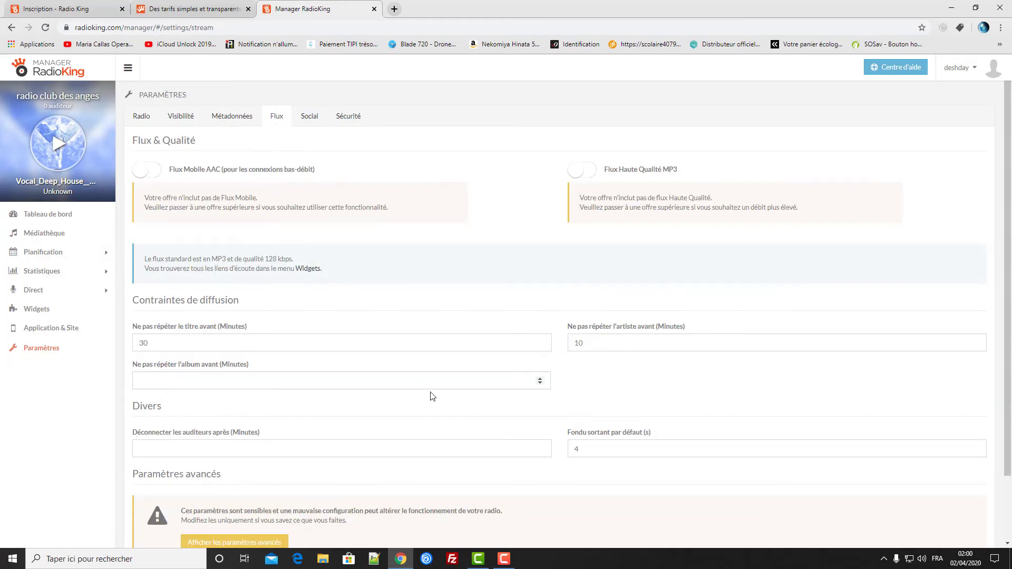
scroll(454, 373, "down", 1)
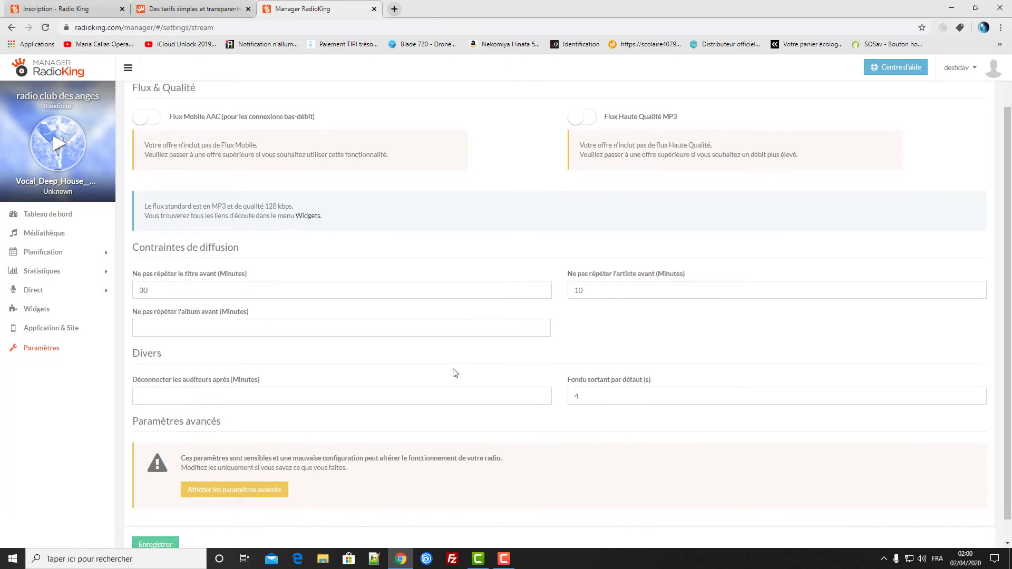
scroll(455, 373, "down", 1)
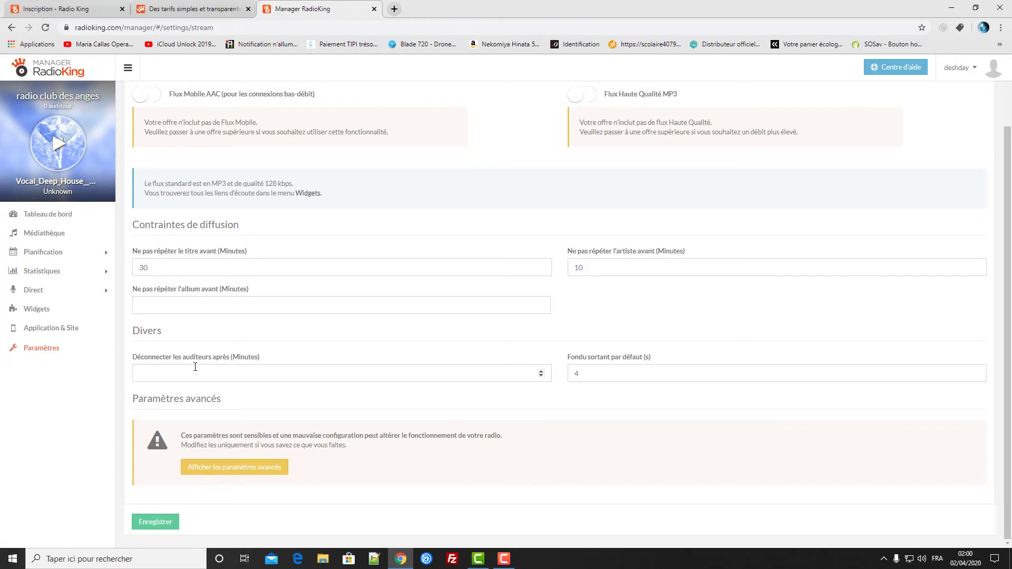
scroll(196, 368, "up", 1)
left_click(316, 95)
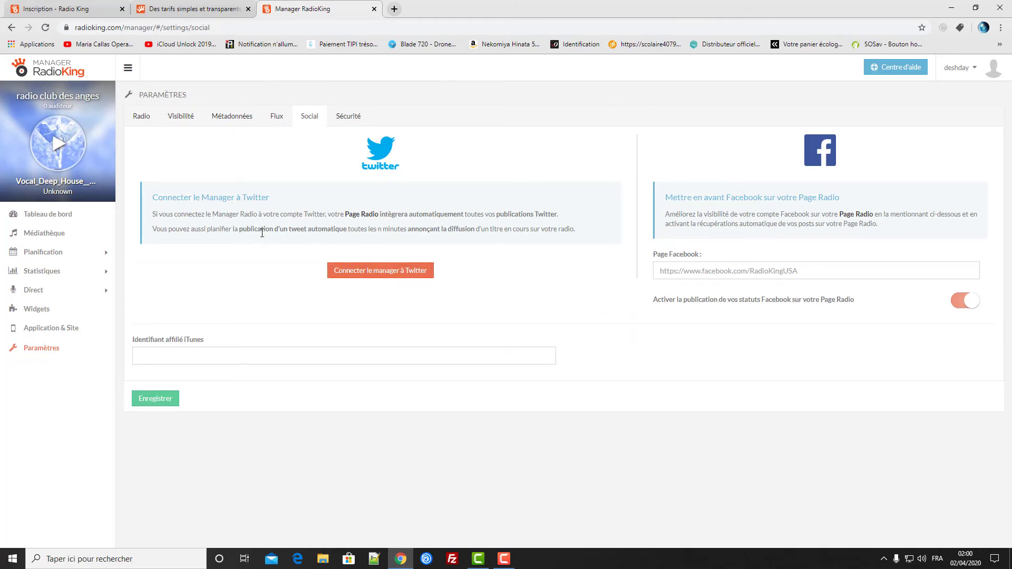
left_click(348, 116)
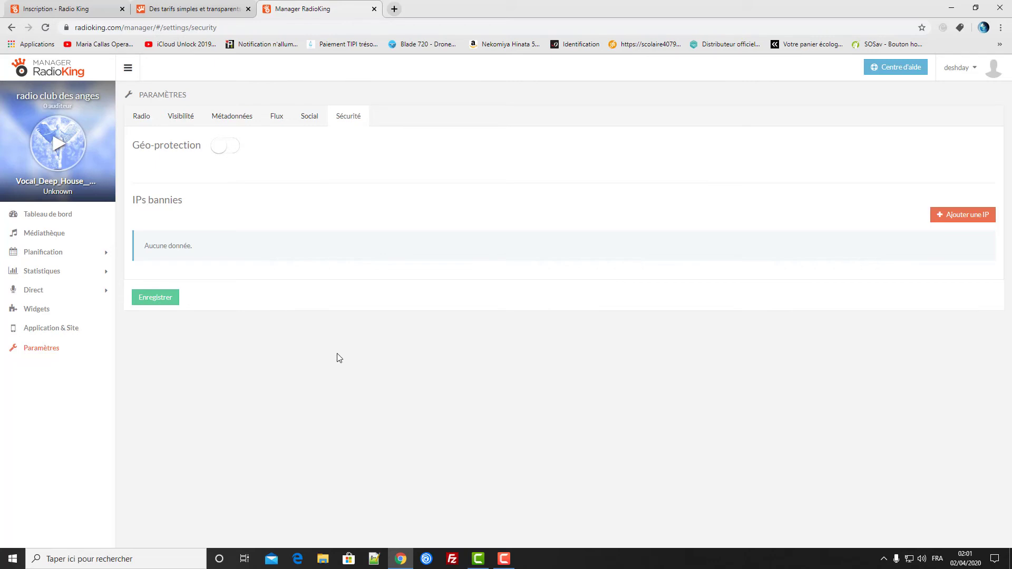
Revisit the Tableau de bord and view the music tracks in the Médiathèque.
left_click(39, 215)
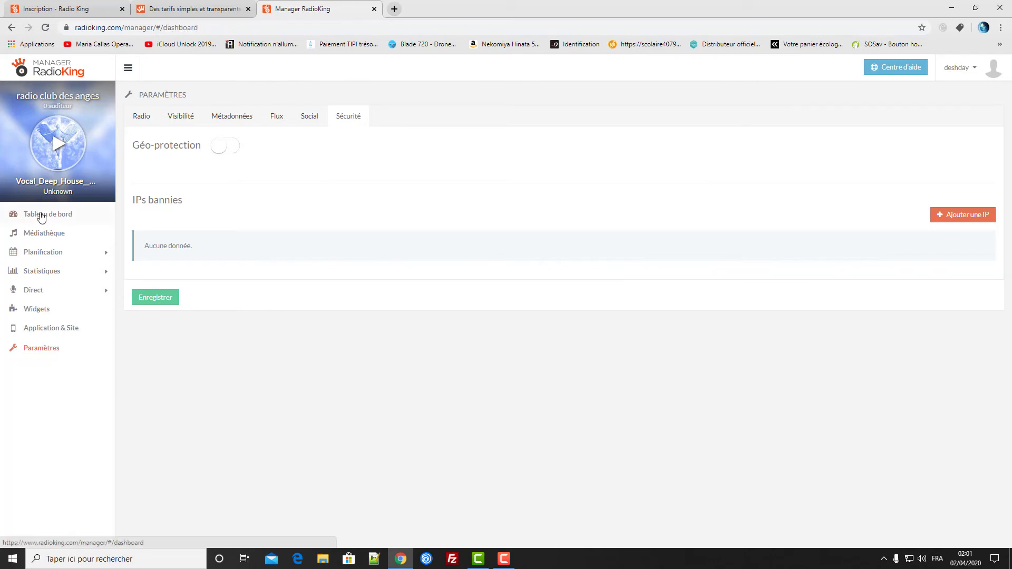
left_click(42, 238)
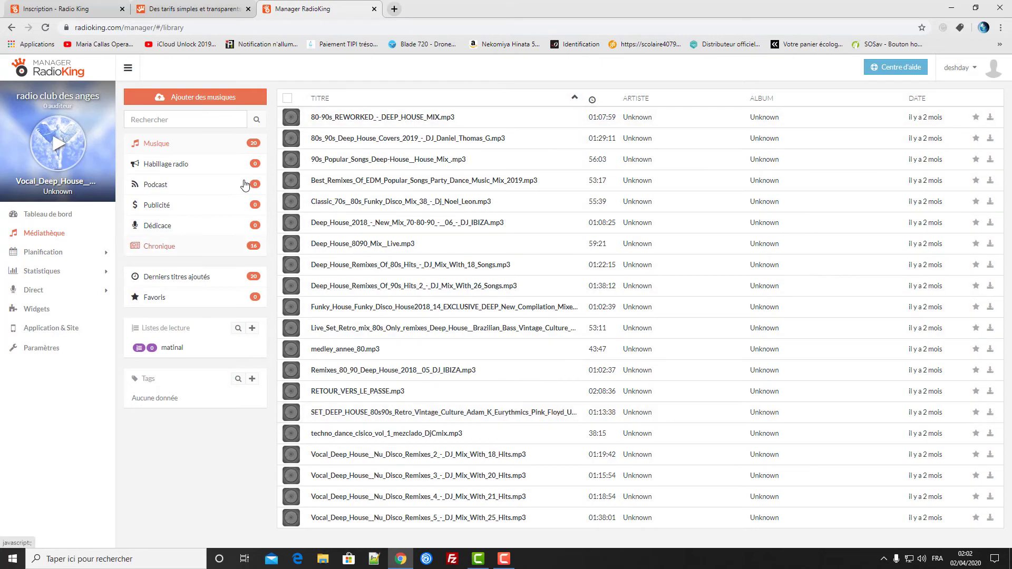
mouse_move(56, 145)
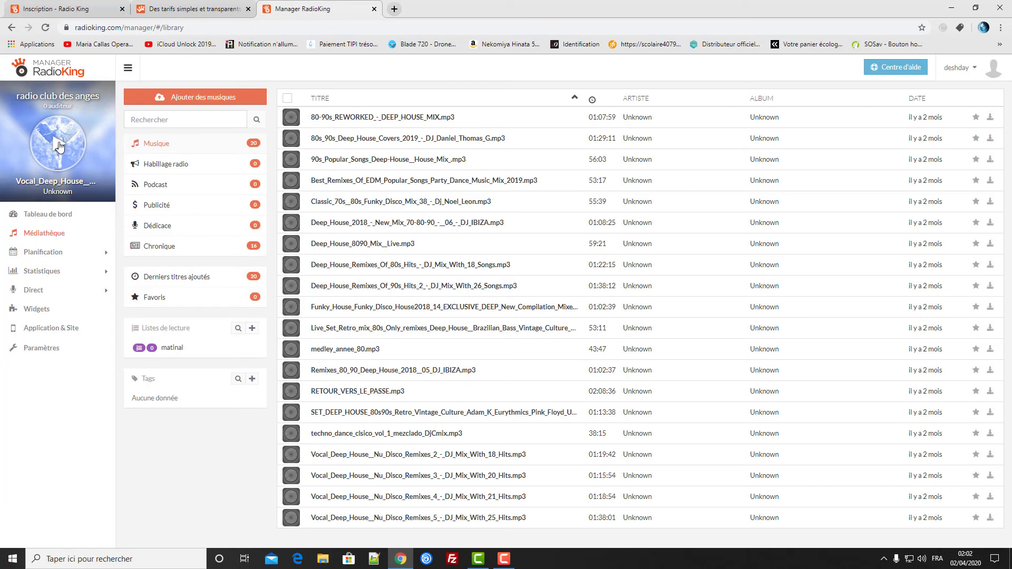
Search Google for "radioking" in a new browser tab and open RadioKing's Site Radio page.
left_click(395, 9)
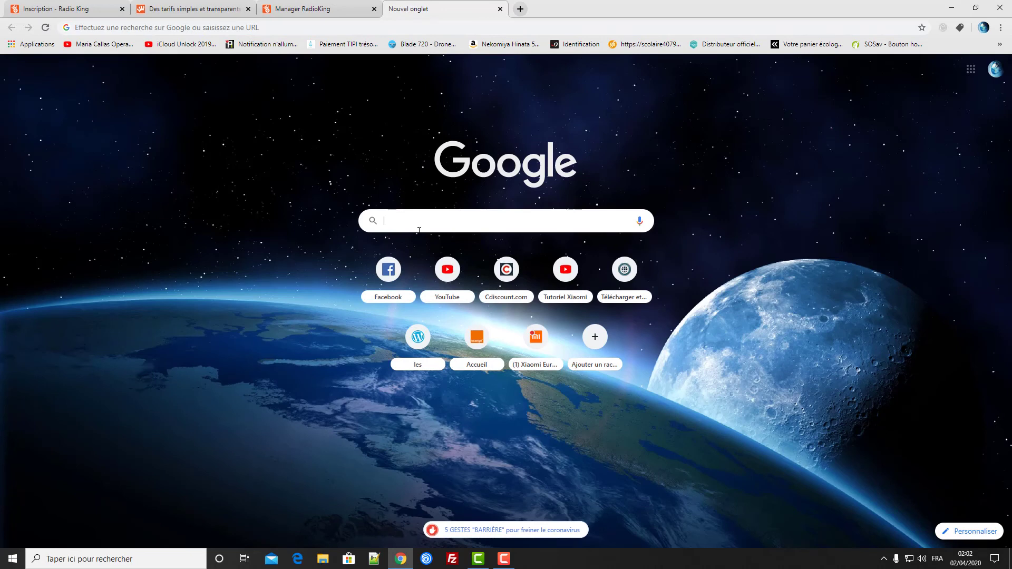
type("ra")
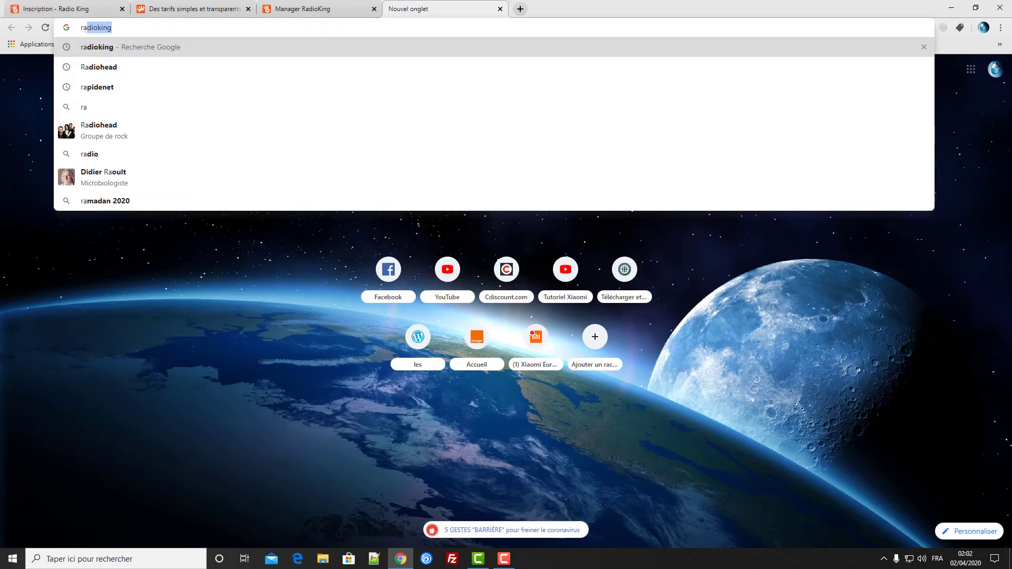
key("Return")
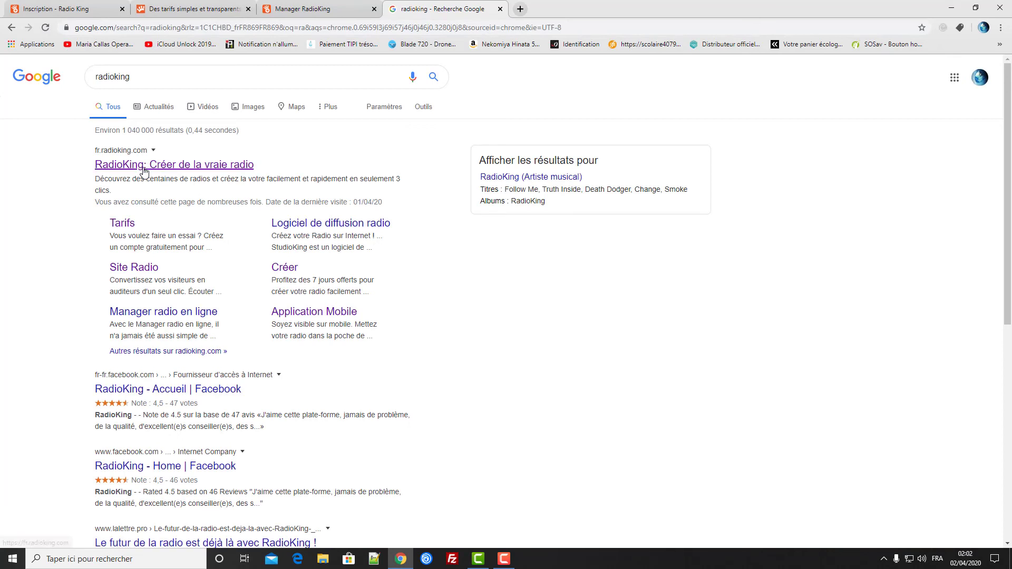
left_click(134, 269)
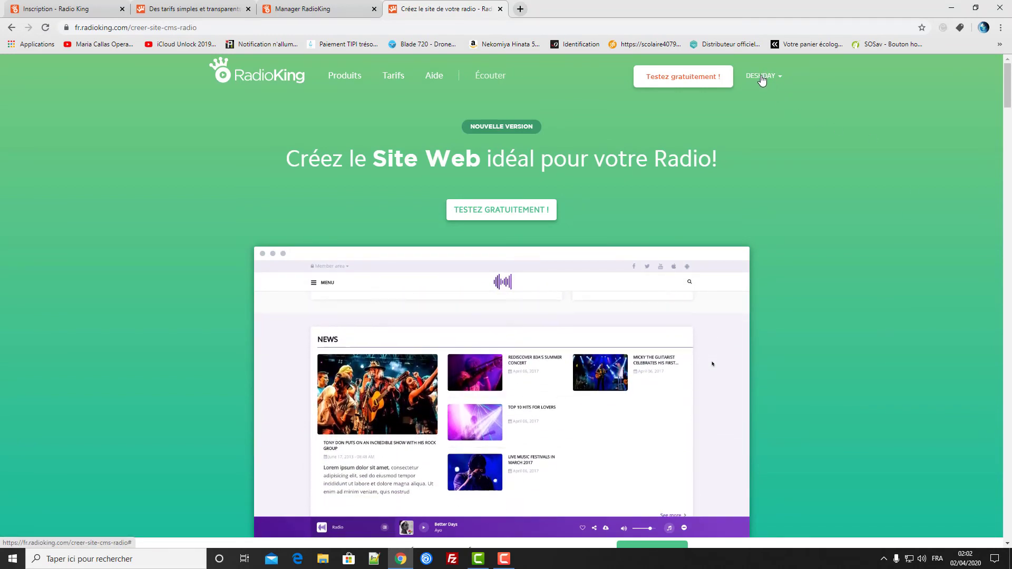
Open the account's profile and go to the public page of the subscribed station radio club des anges.
left_click(763, 78)
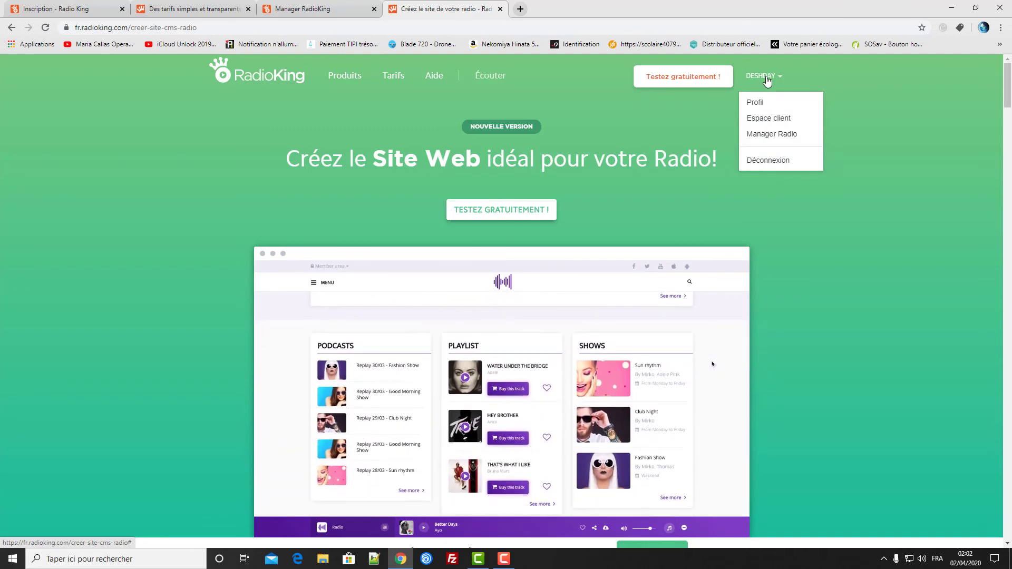
left_click(759, 104)
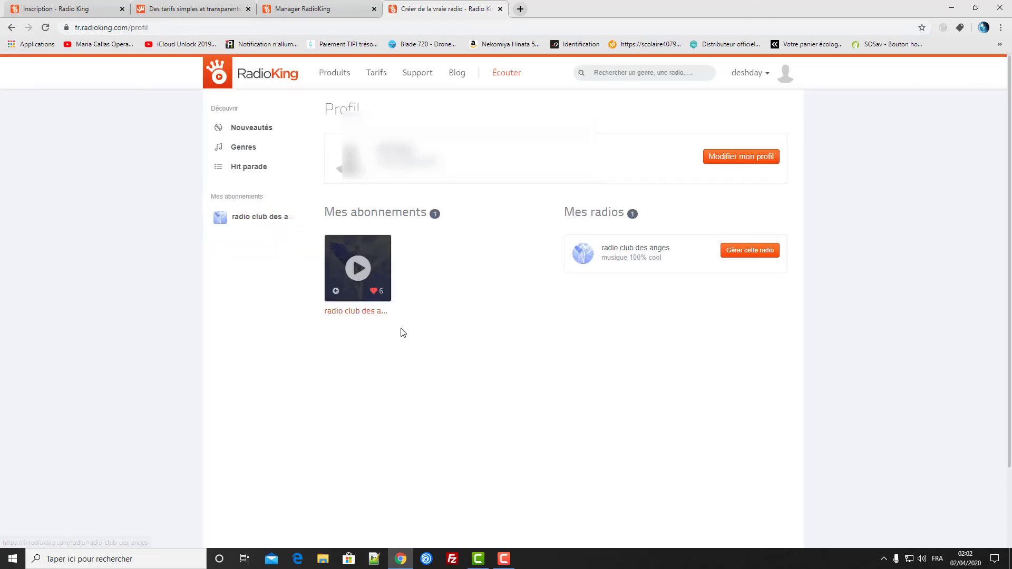
left_click(249, 217)
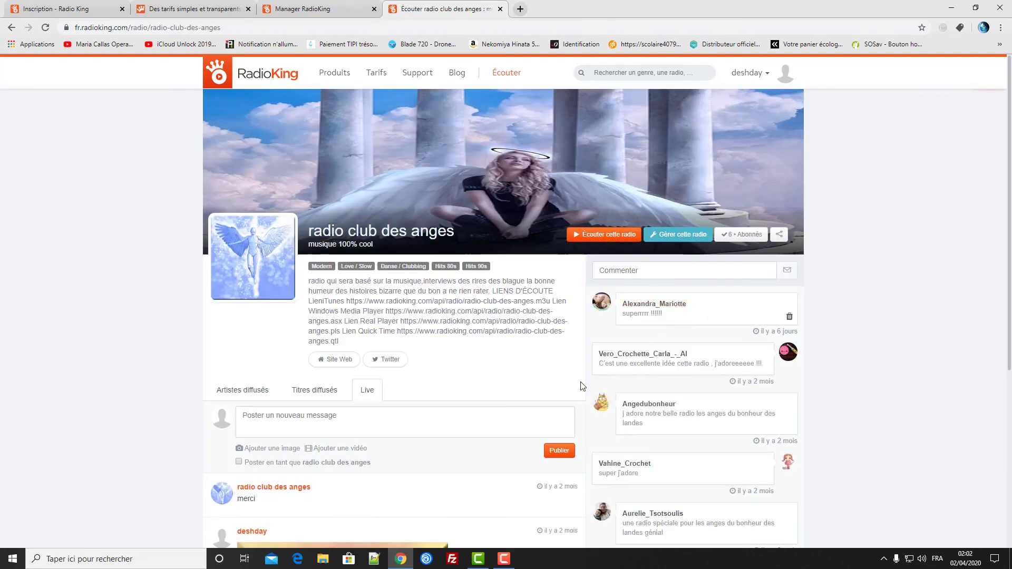
Highlight the station's description, look through the page's posts and comments, and start listening to the radio.
scroll(141, 343, "up", 1)
left_click_drag(307, 283, 416, 369)
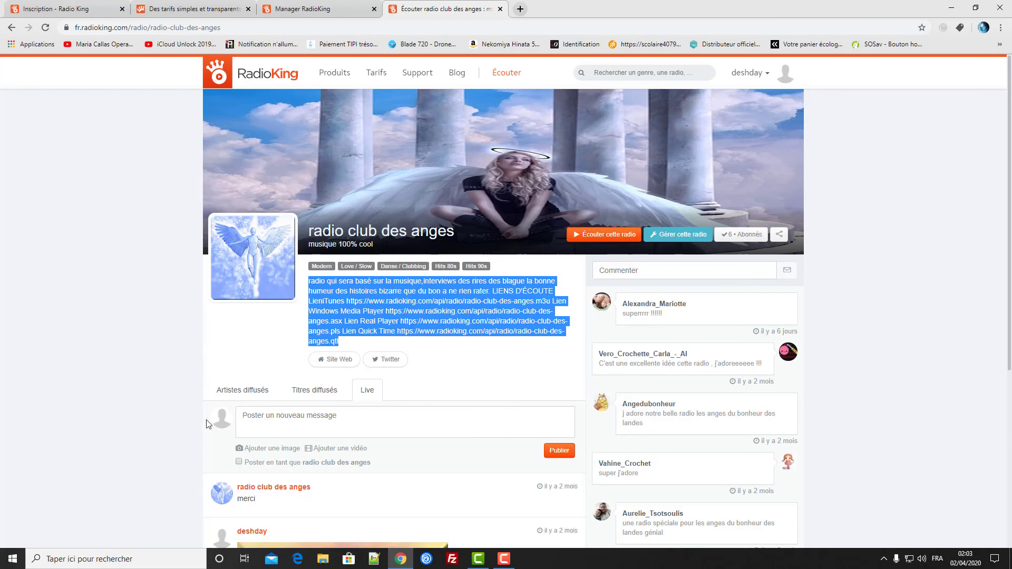
scroll(210, 430, "down", 2)
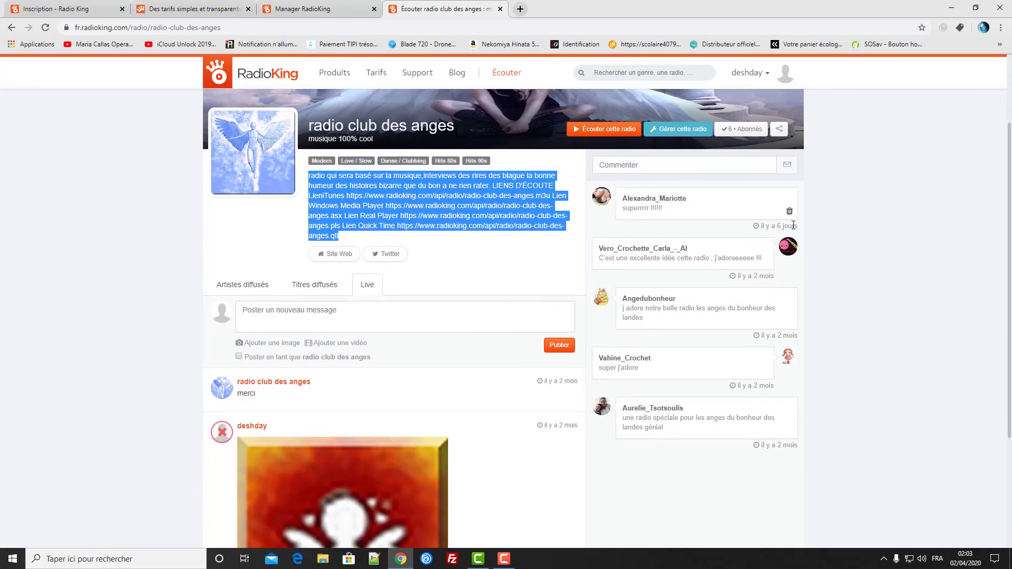
scroll(79, 357, "down", 2)
scroll(85, 352, "up", 4)
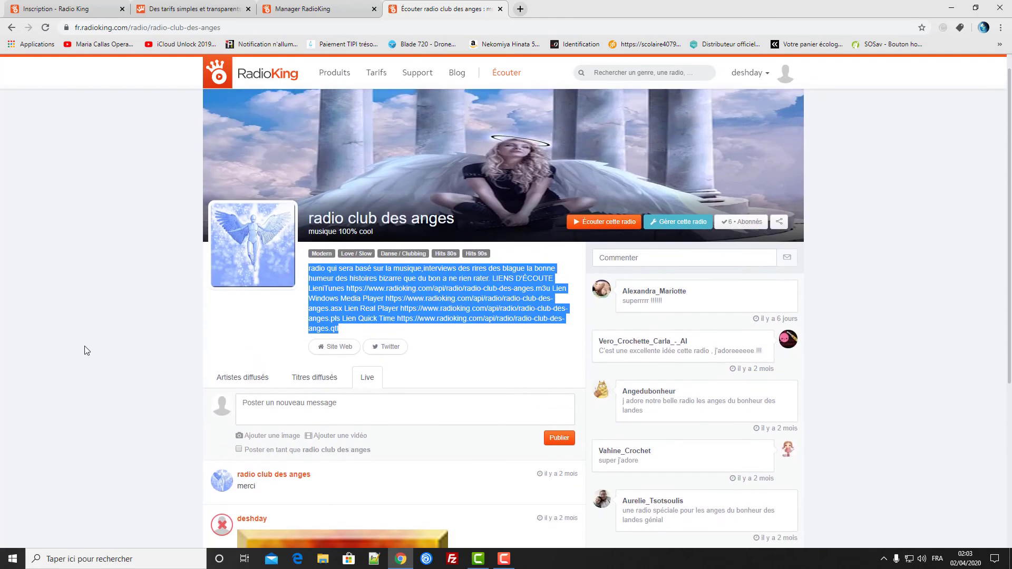
left_click(593, 237)
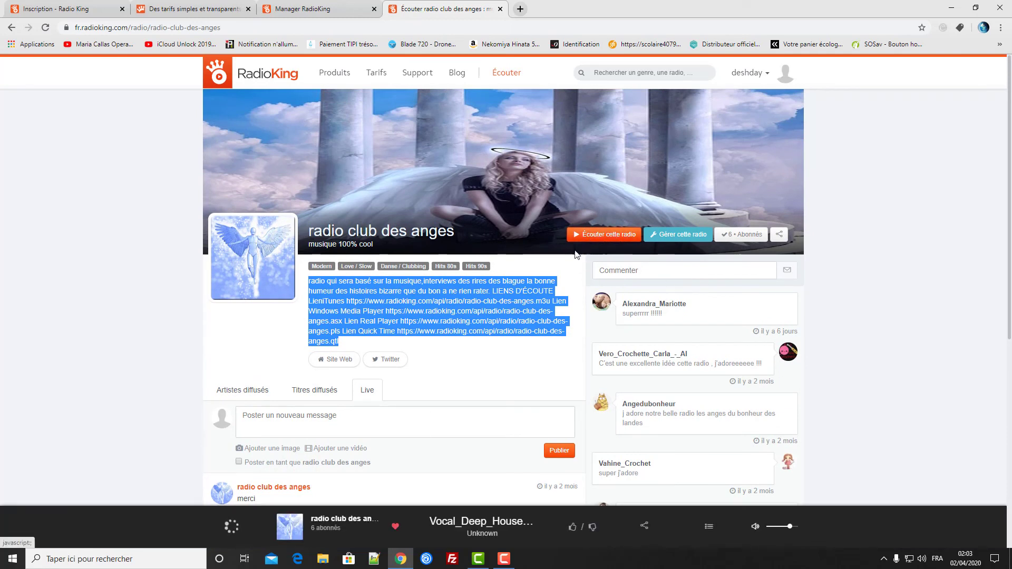